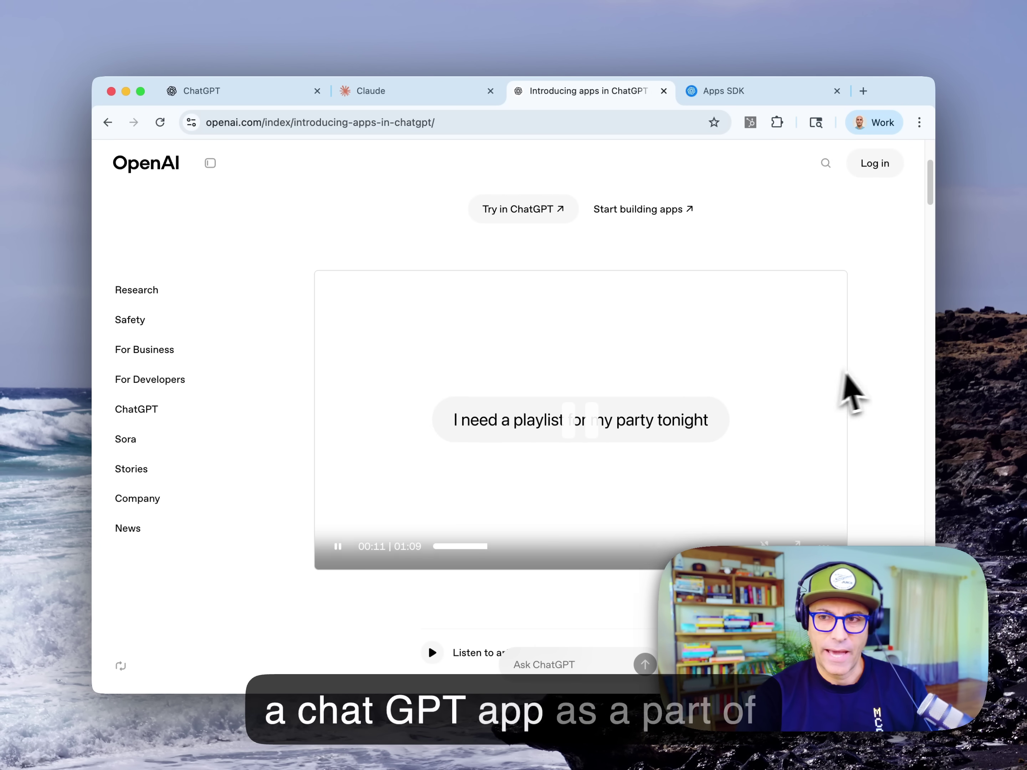
- Scroll the 'Introducing apps in ChatGPT' article down to the 'How to use apps in ChatGPT' heading
scroll(856, 392, "up", 5)
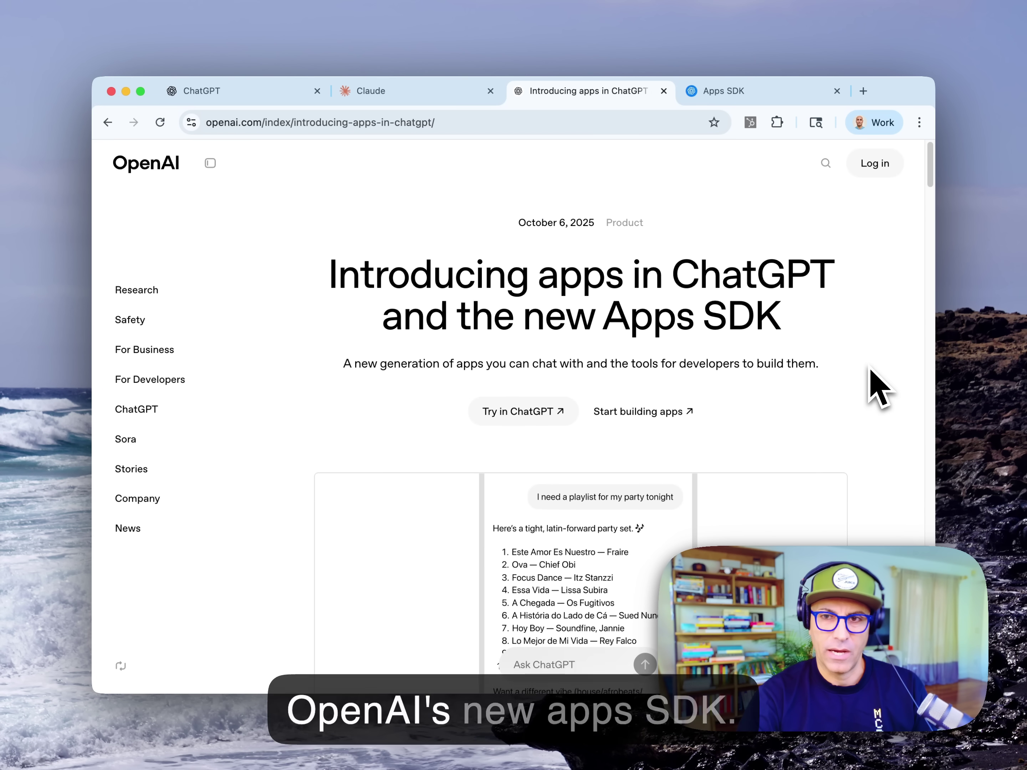
scroll(871, 371, "down", 3)
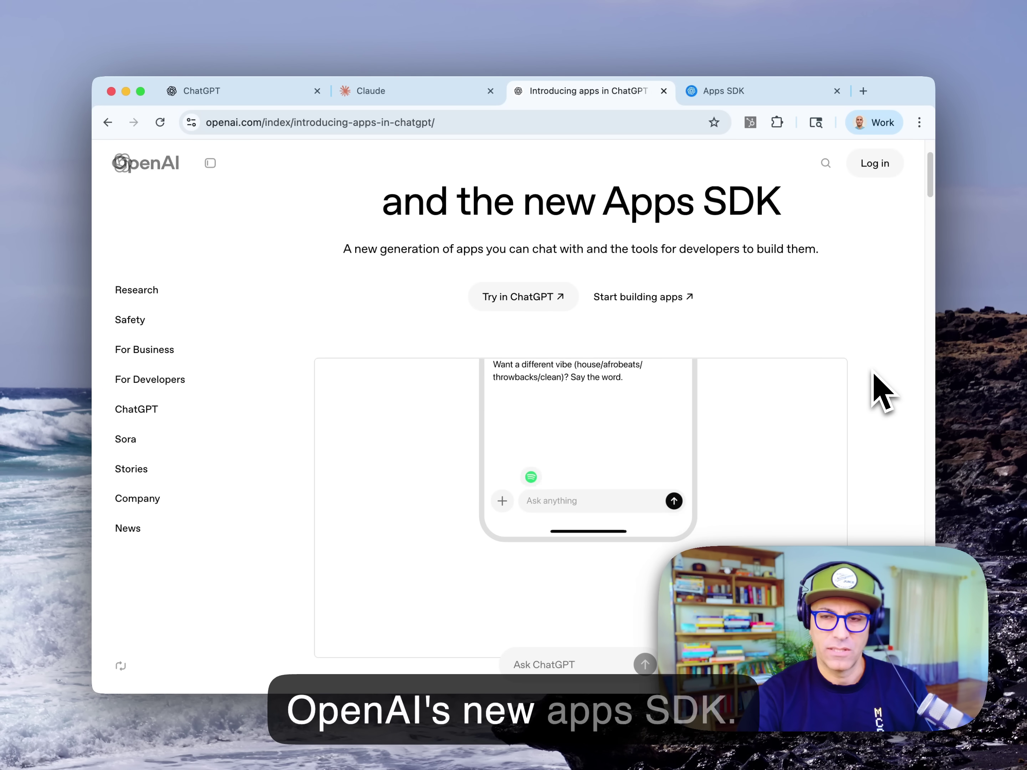
scroll(882, 390, "down", 1)
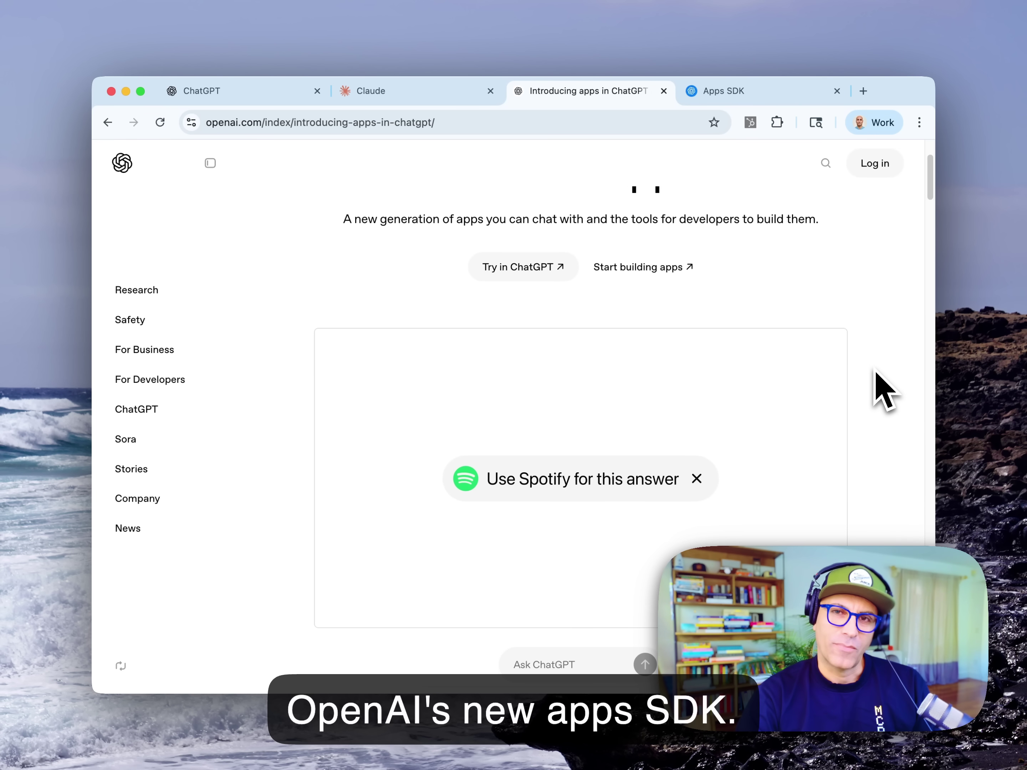
scroll(882, 391, "down", 1)
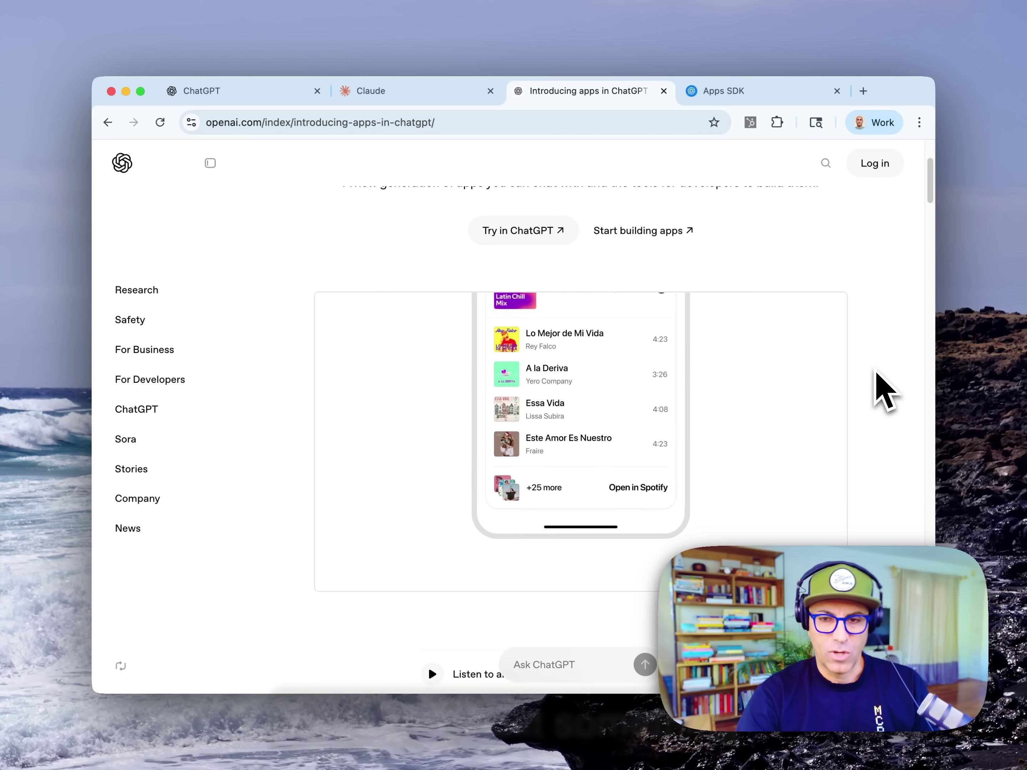
scroll(882, 390, "down", 7)
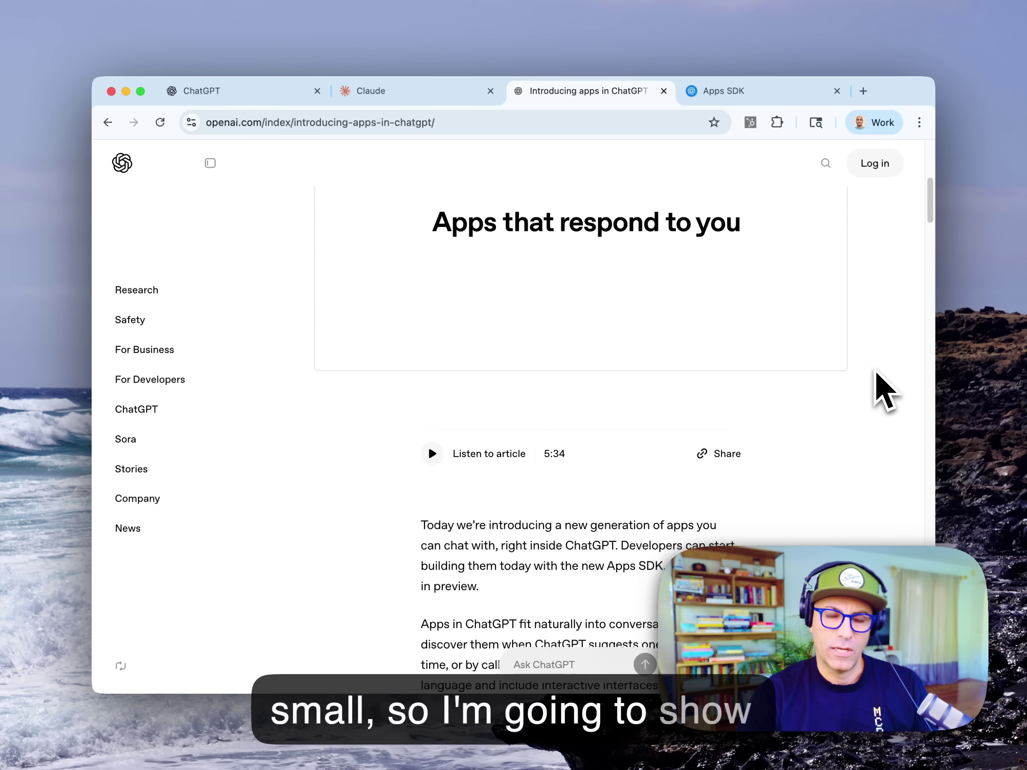
scroll(876, 372, "down", 8)
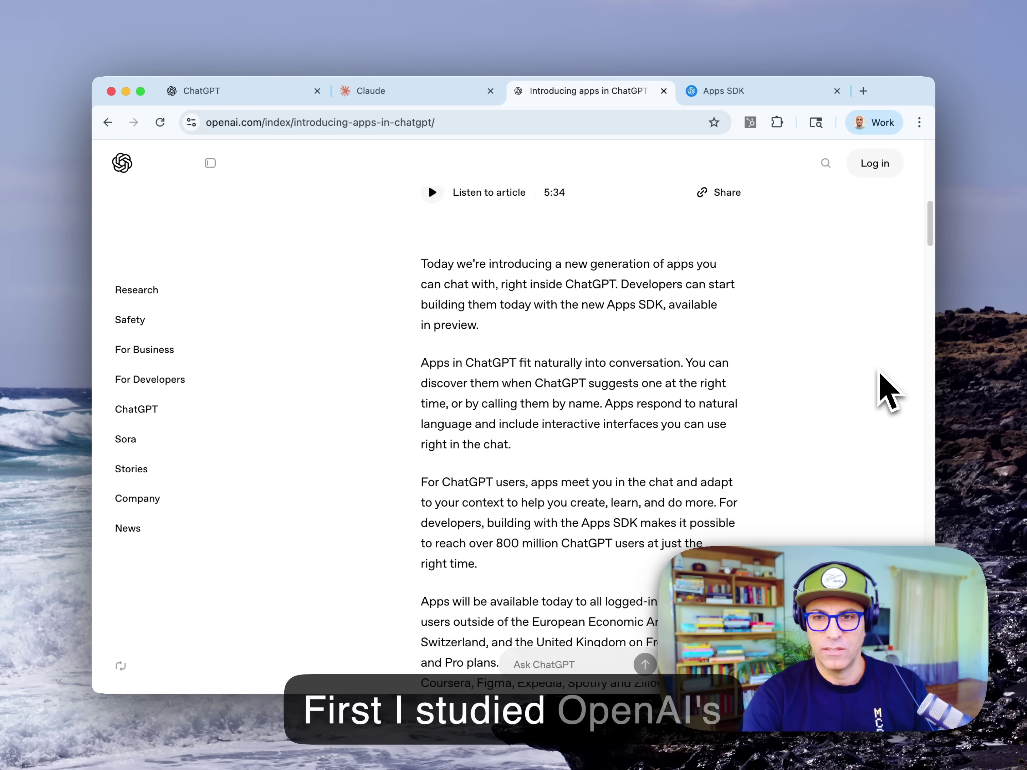
scroll(882, 391, "down", 12)
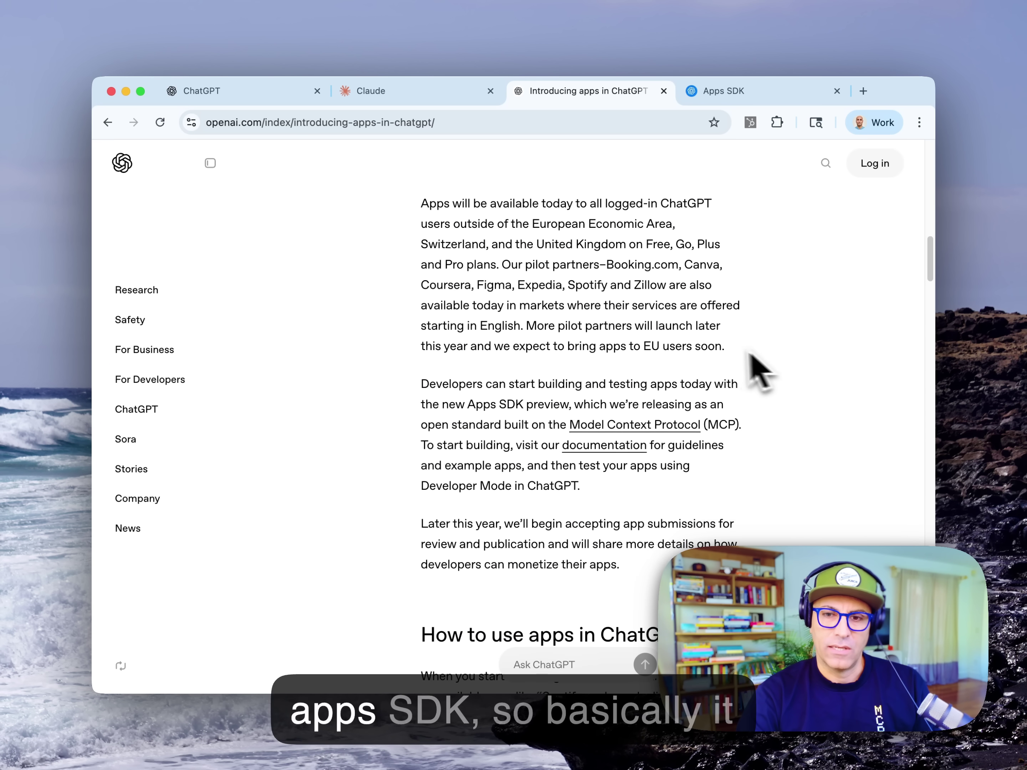
scroll(746, 358, "down", 8)
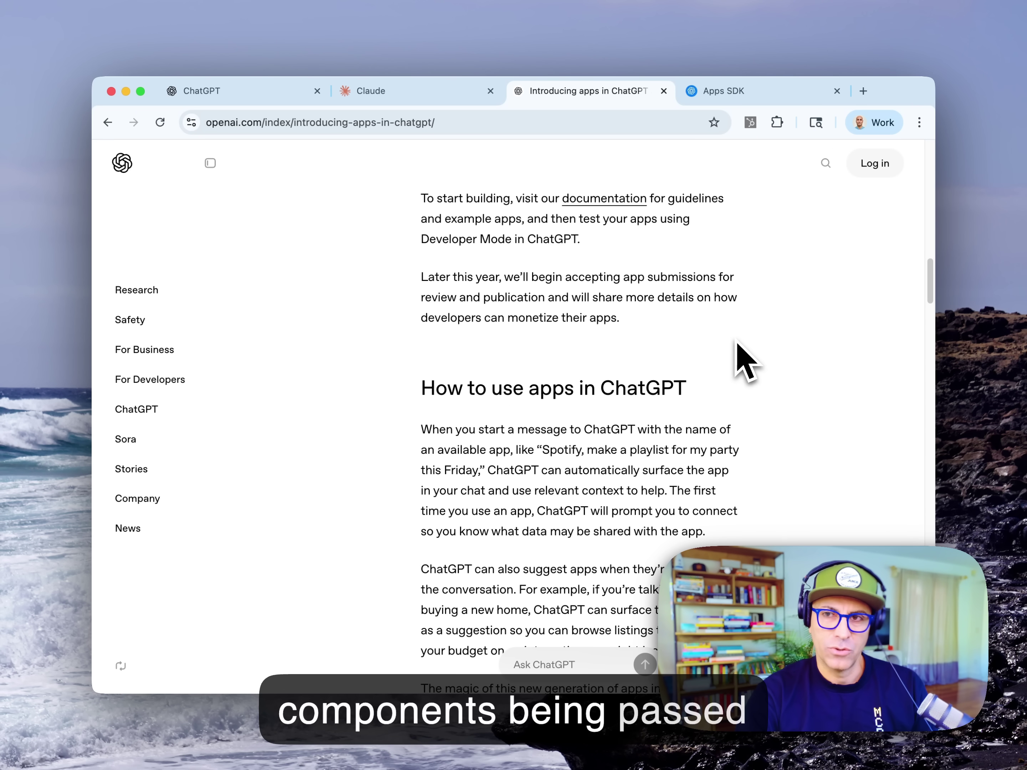
- Open the Apps SDK docs, skim the Get started and Guides cards, then return upward
left_click(735, 92)
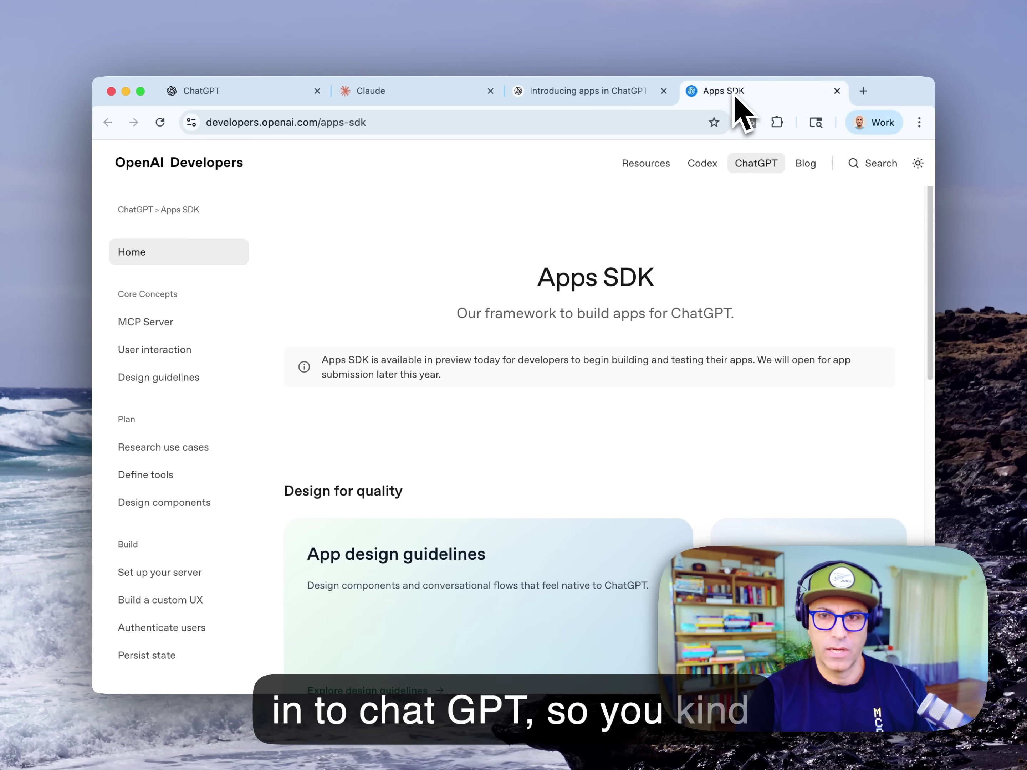
scroll(661, 410, "down", 4)
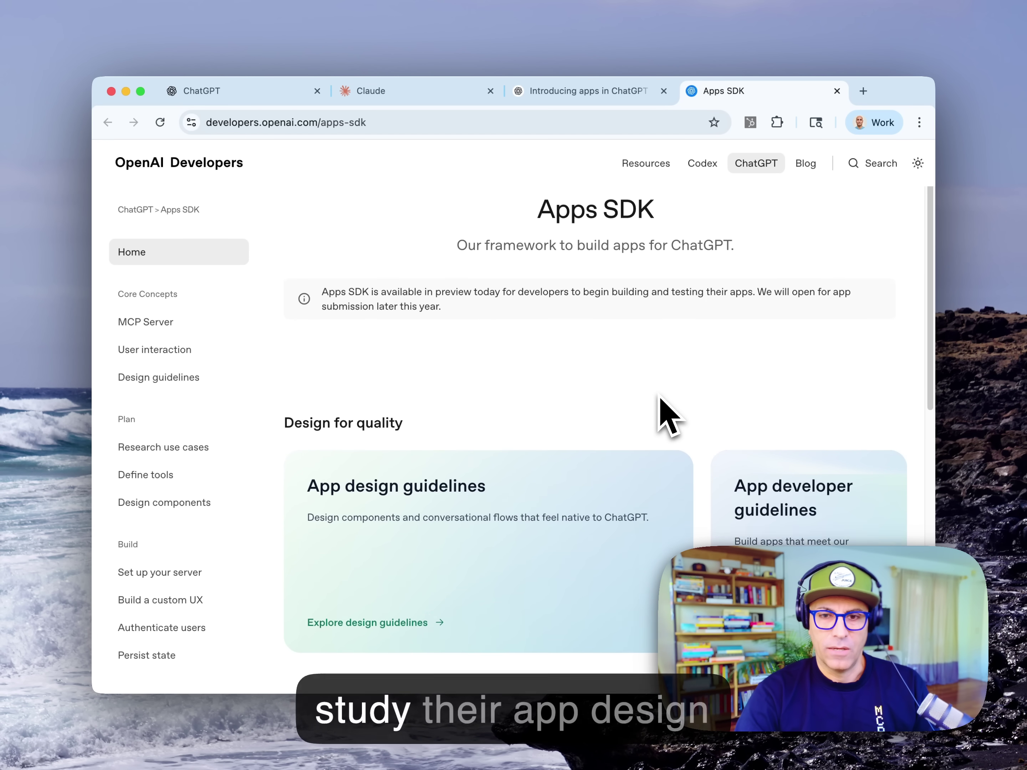
scroll(507, 411, "down", 8)
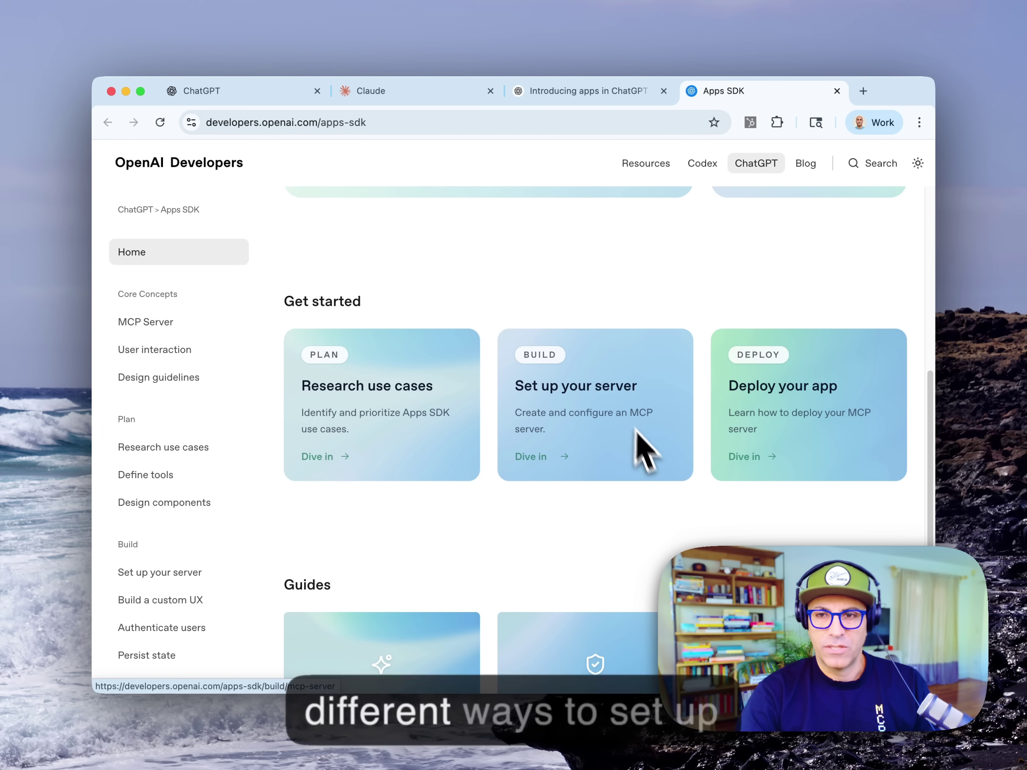
scroll(697, 513, "down", 3)
scroll(652, 513, "down", 2)
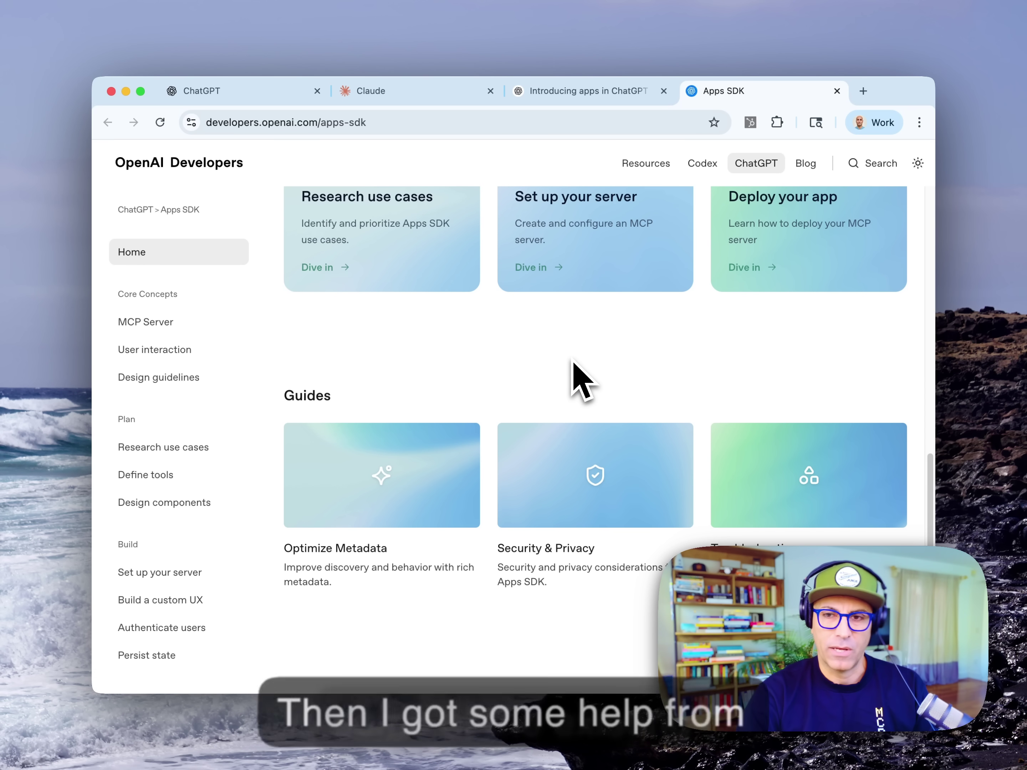
scroll(573, 364, "up", 10)
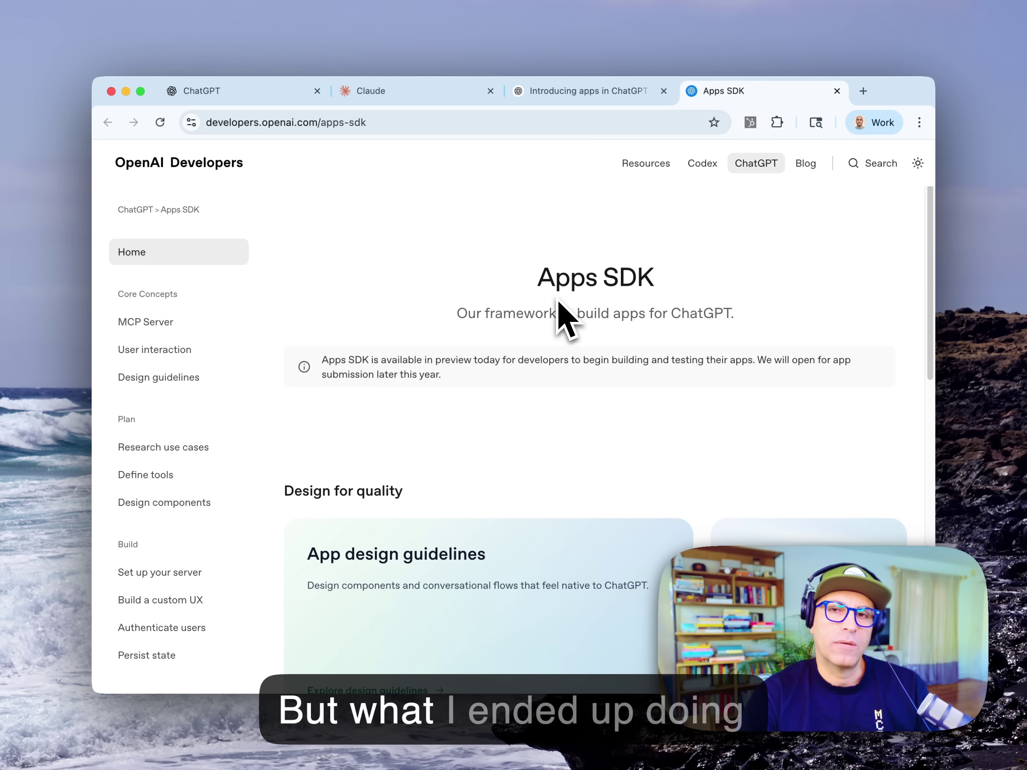
- Switch to Claude and check the Cloe MCP connector toggles in the Search and tools menu
left_click(412, 99)
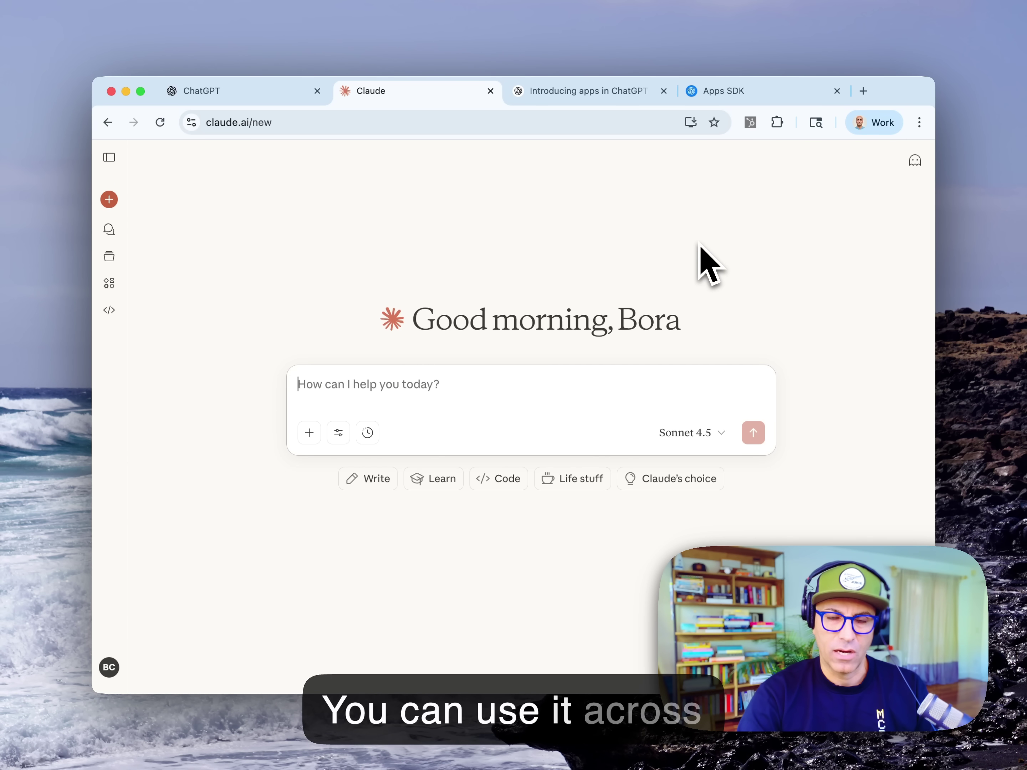
left_click(336, 437)
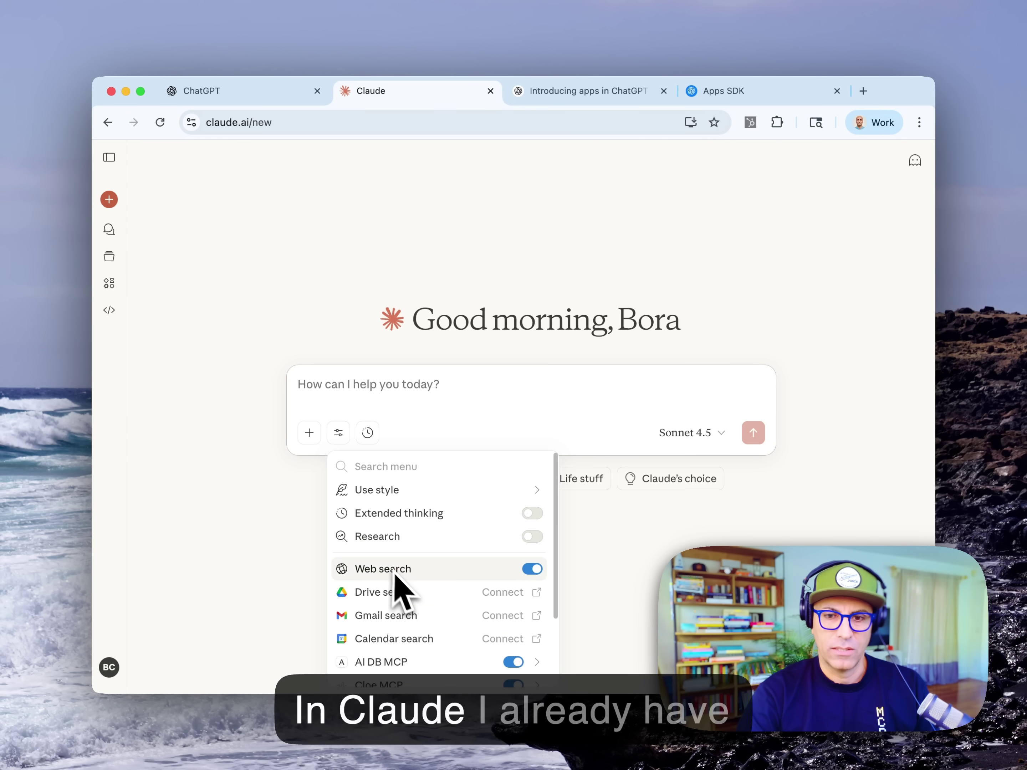
scroll(403, 585, "down", 3)
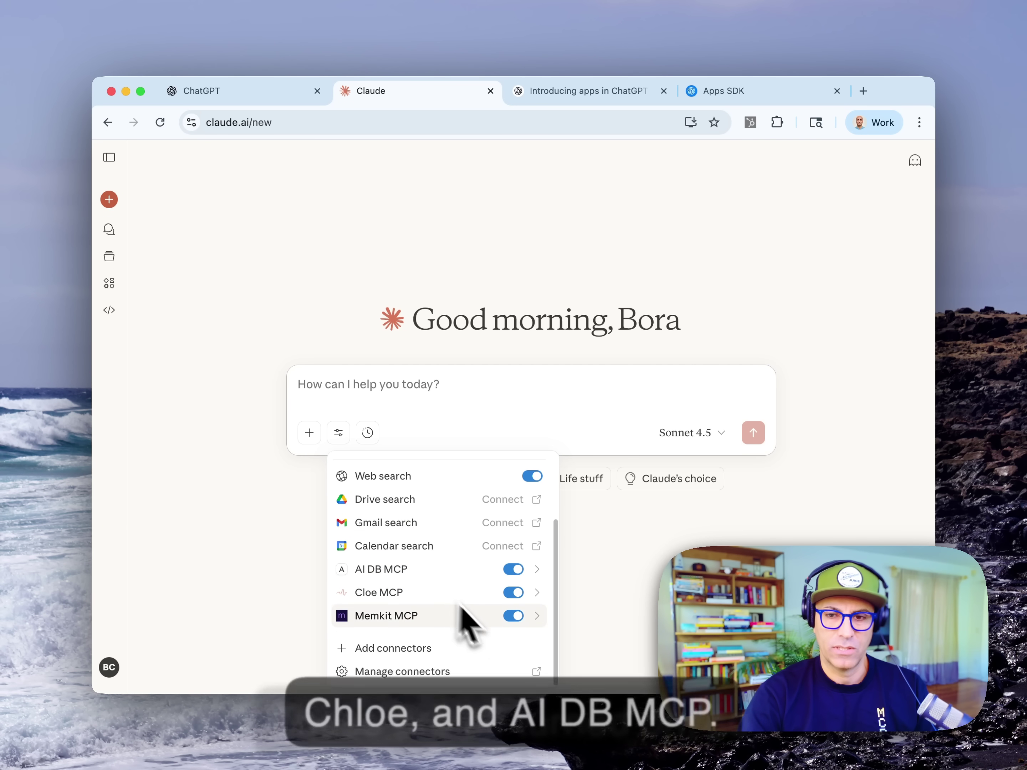
left_click(348, 388)
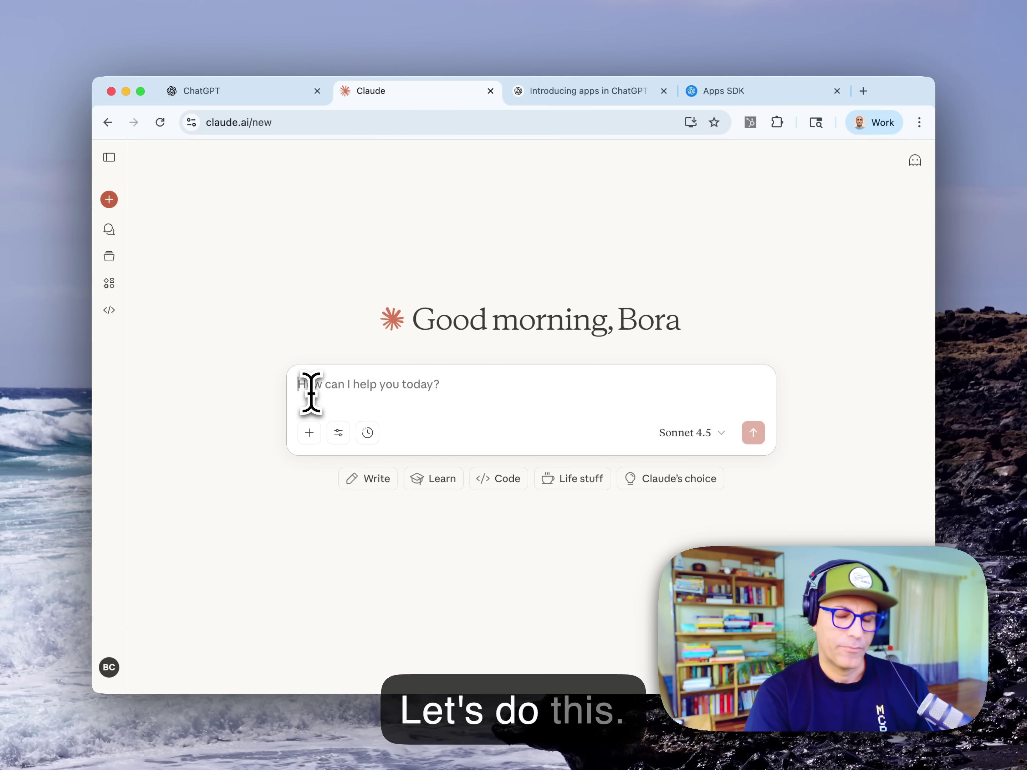
- Ask by voice 'What's my latest calories situation right now?' and always allow the Cloe MCP tool
key("alt+space")
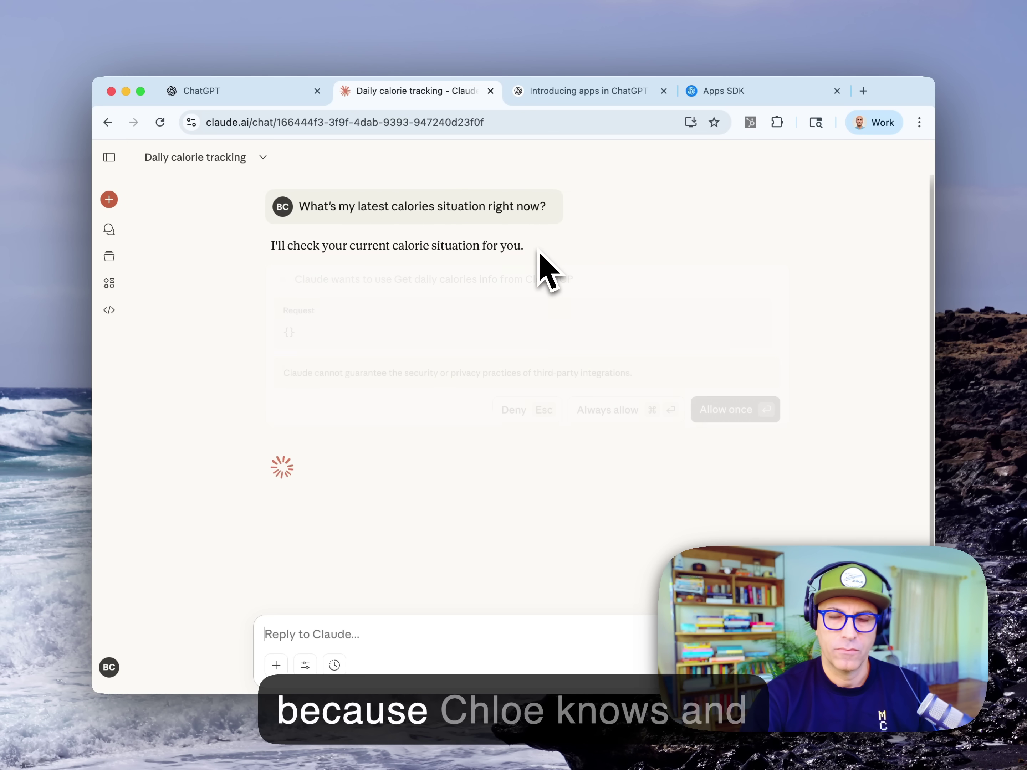
left_click(602, 412)
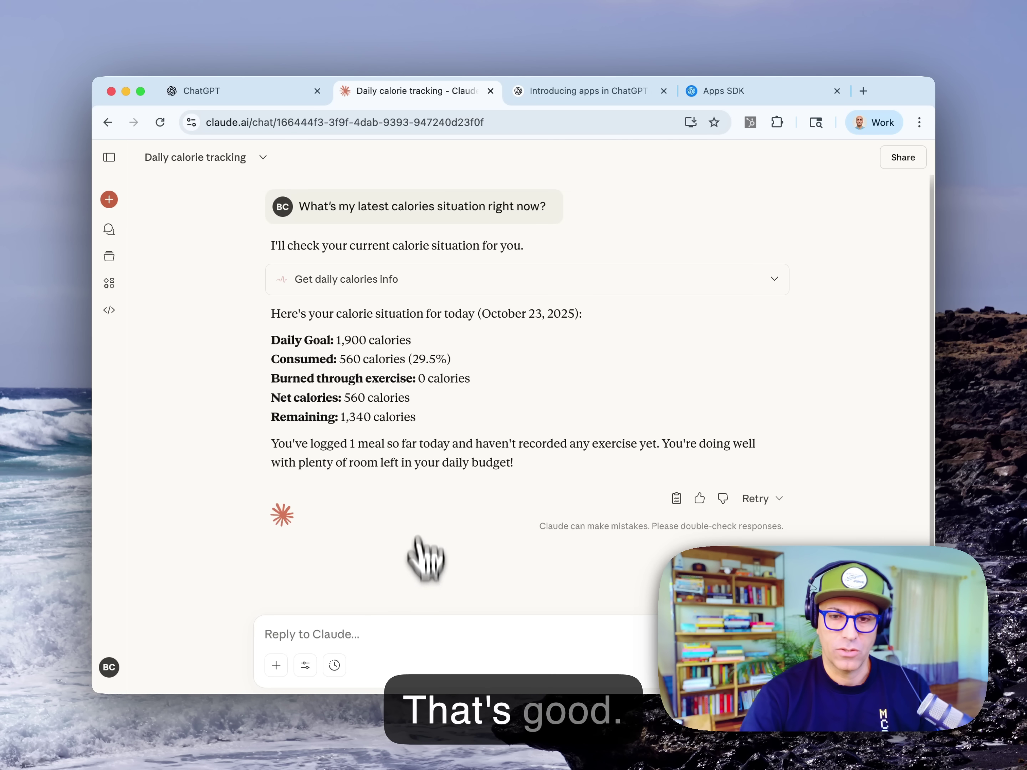
- Dictate a request to log a 45-minute, 260-calorie walk and always allow Add exercise entry
left_click(421, 635)
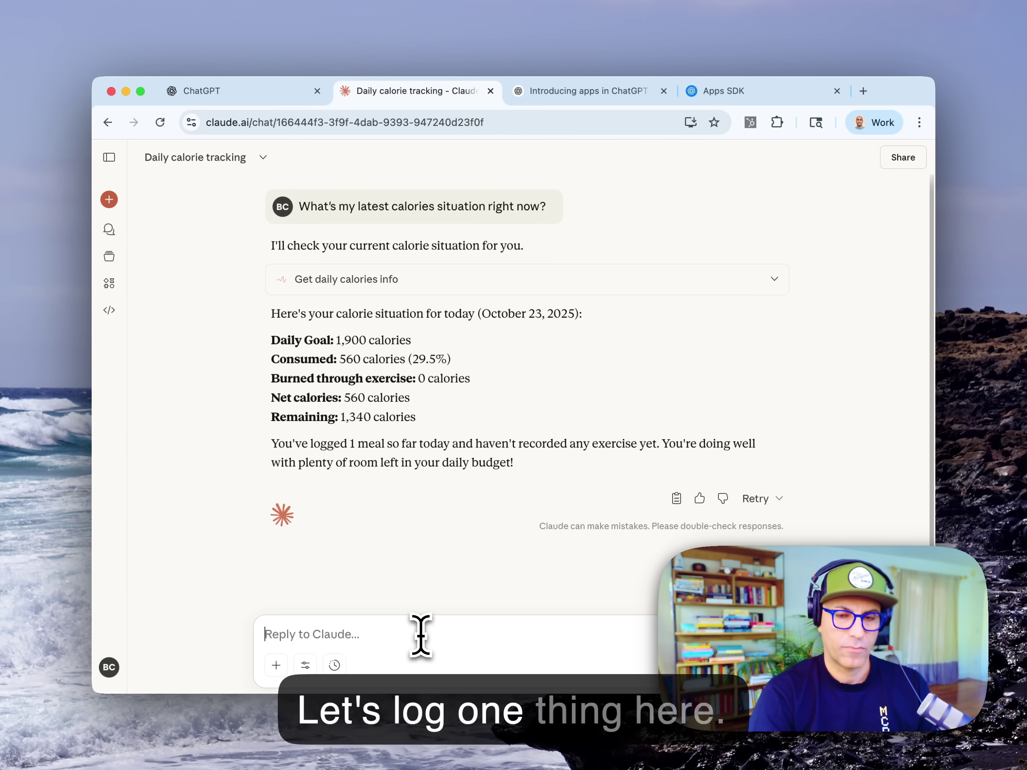
key("alt+space")
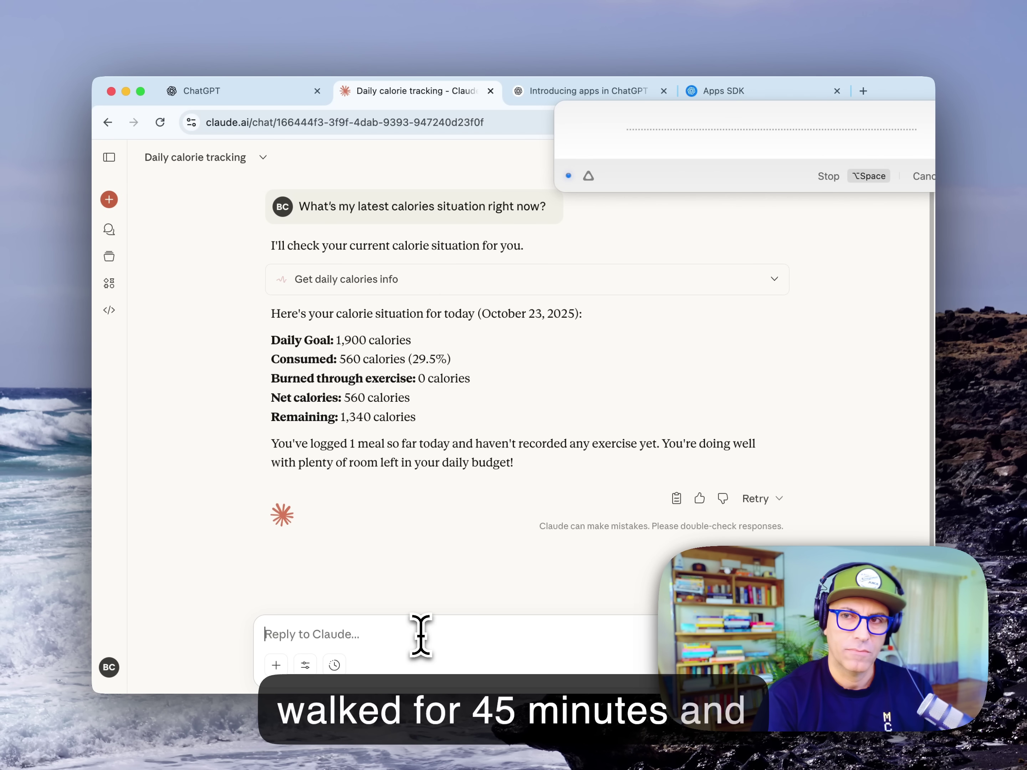
key("alt+space")
key("Return")
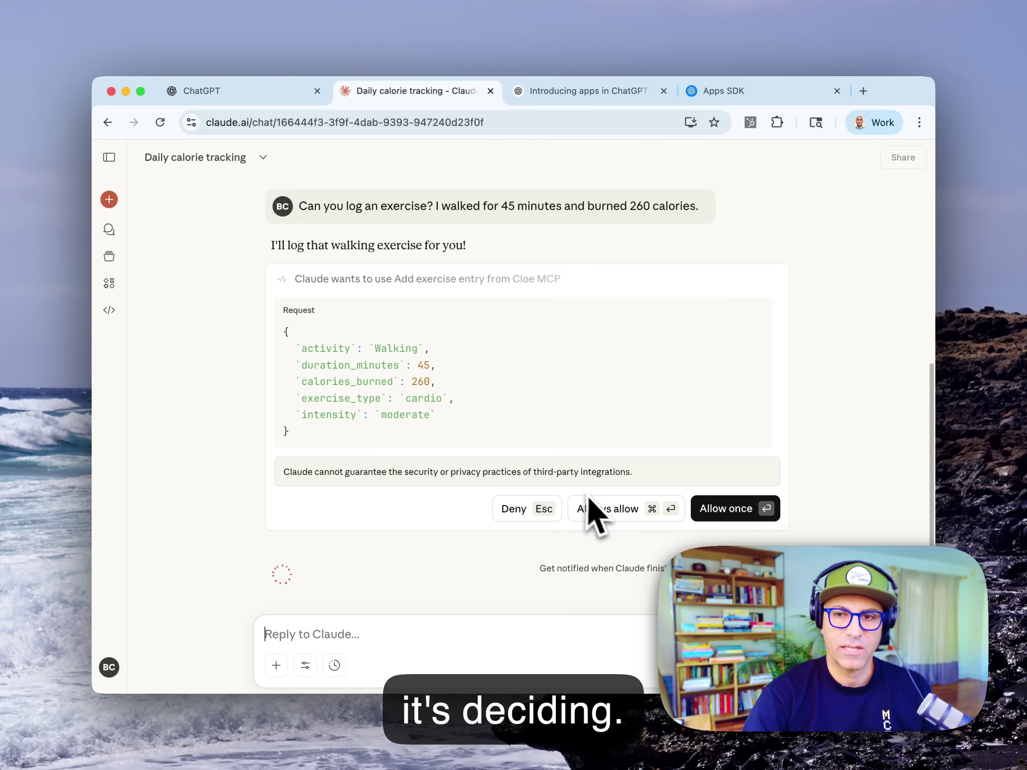
left_click(608, 509)
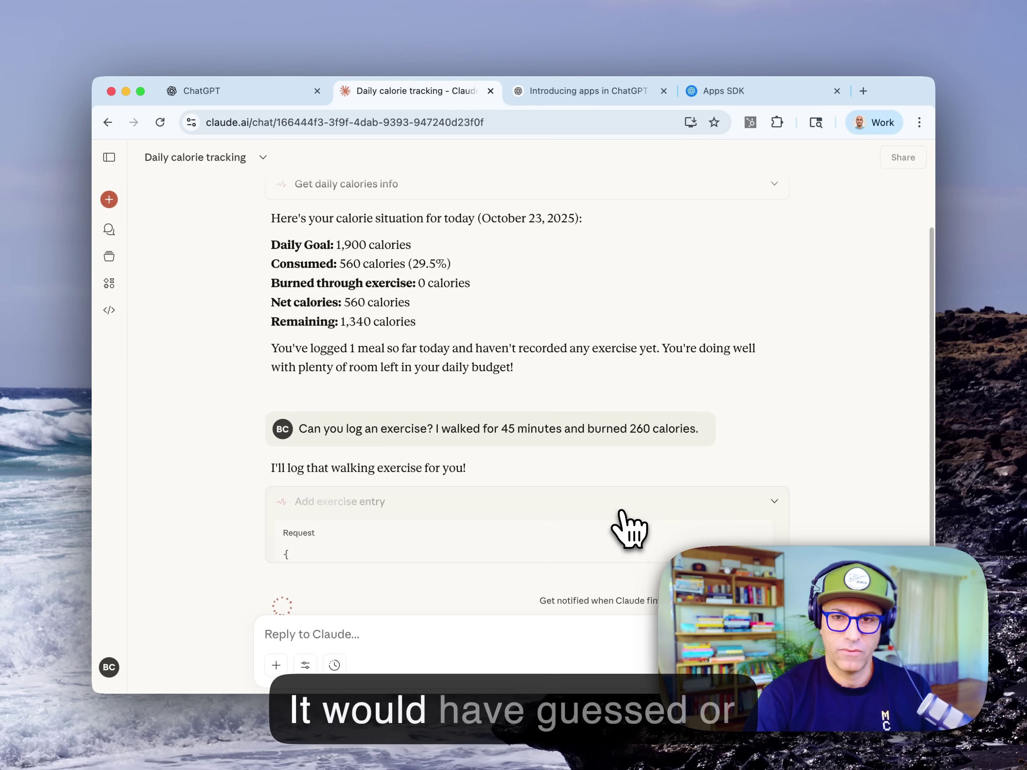
scroll(461, 340, "down", 2)
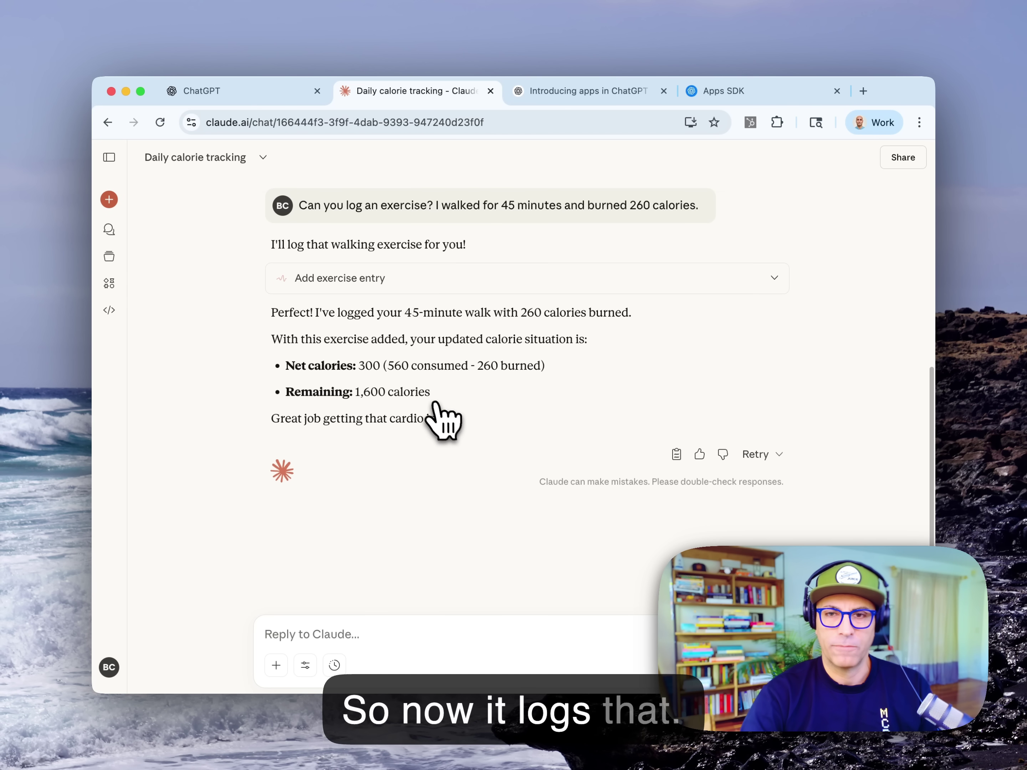
left_click(242, 92)
left_click(395, 393)
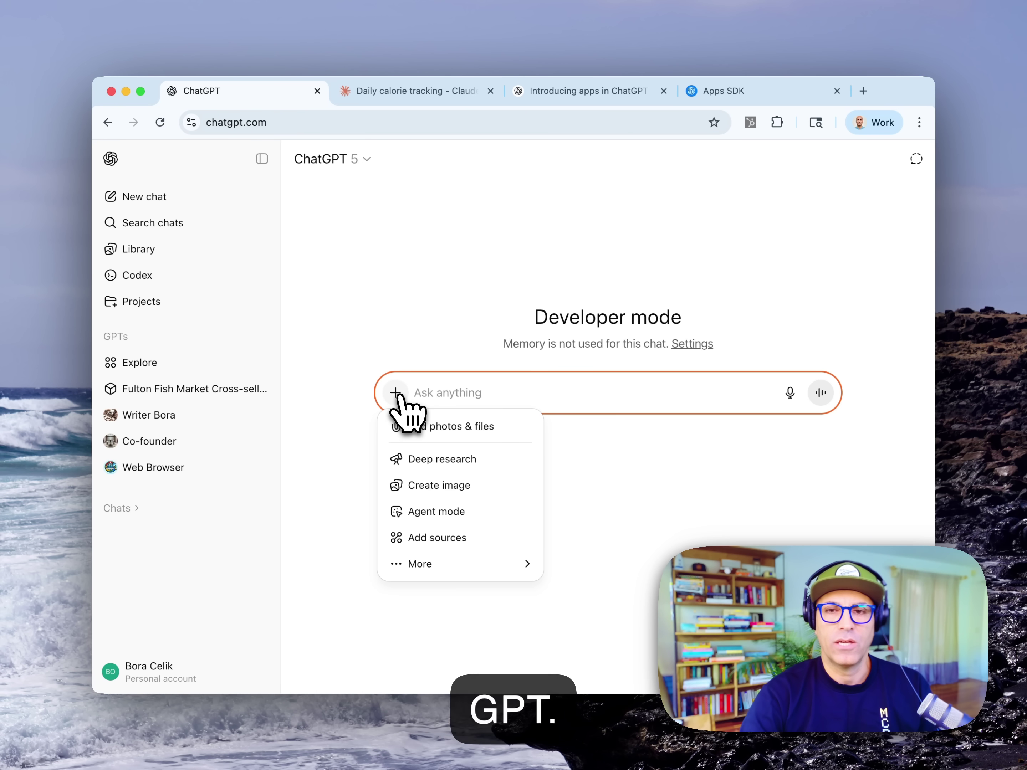
mouse_move(422, 570)
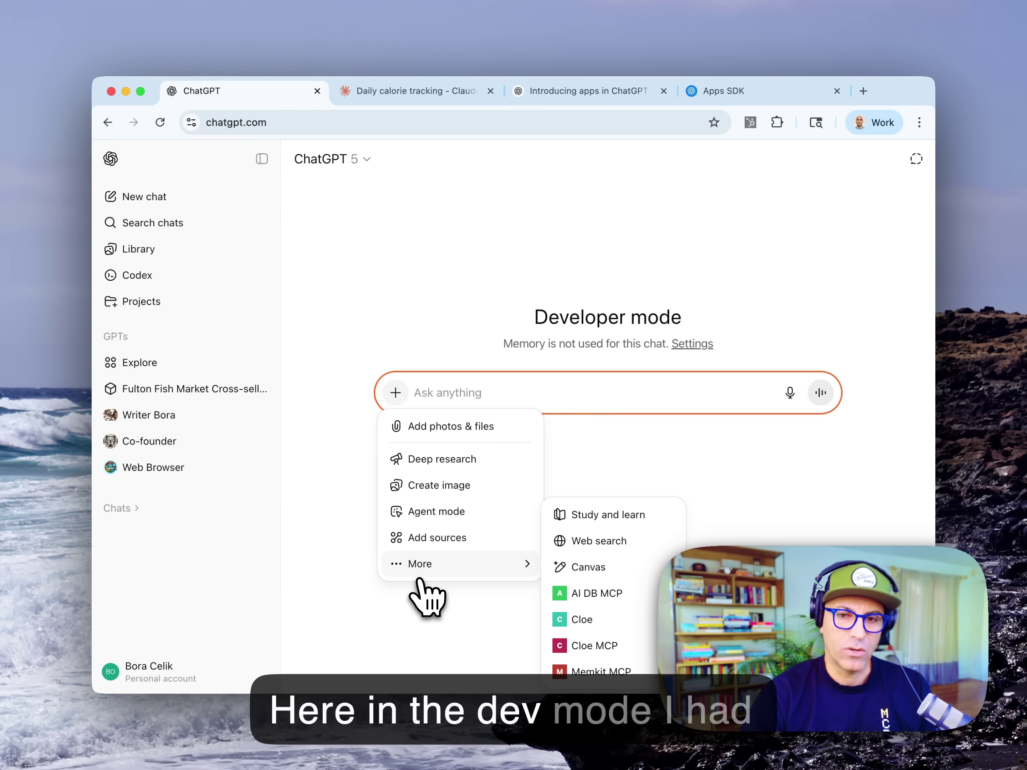
left_click(590, 619)
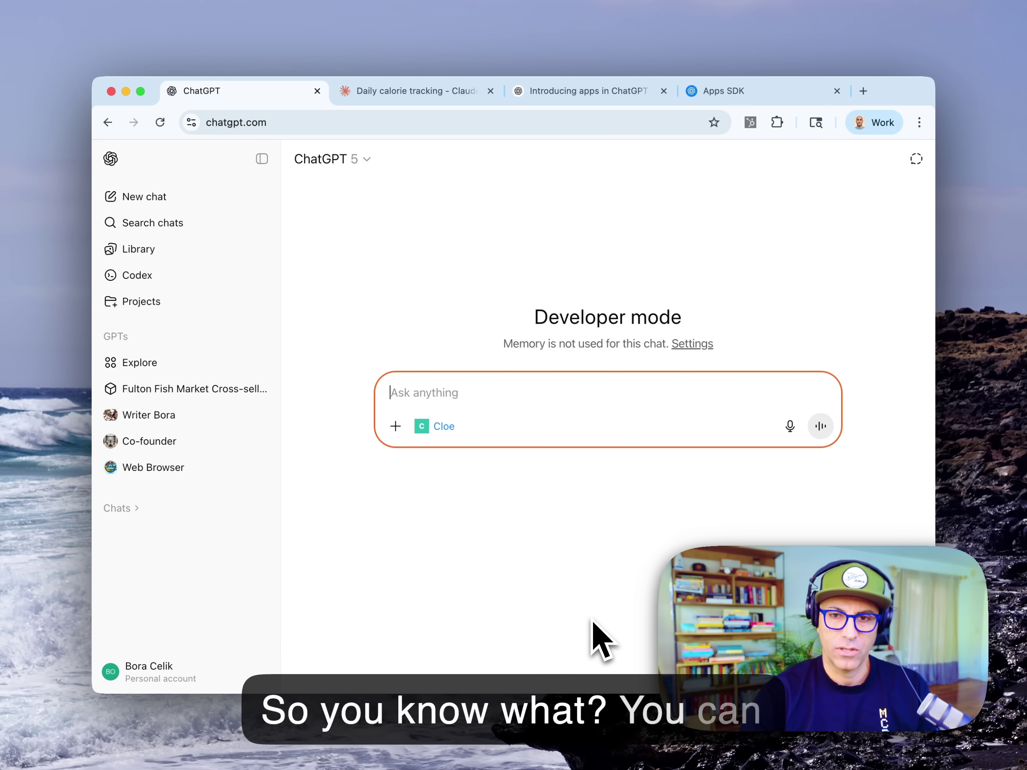
left_click(422, 426)
type("@")
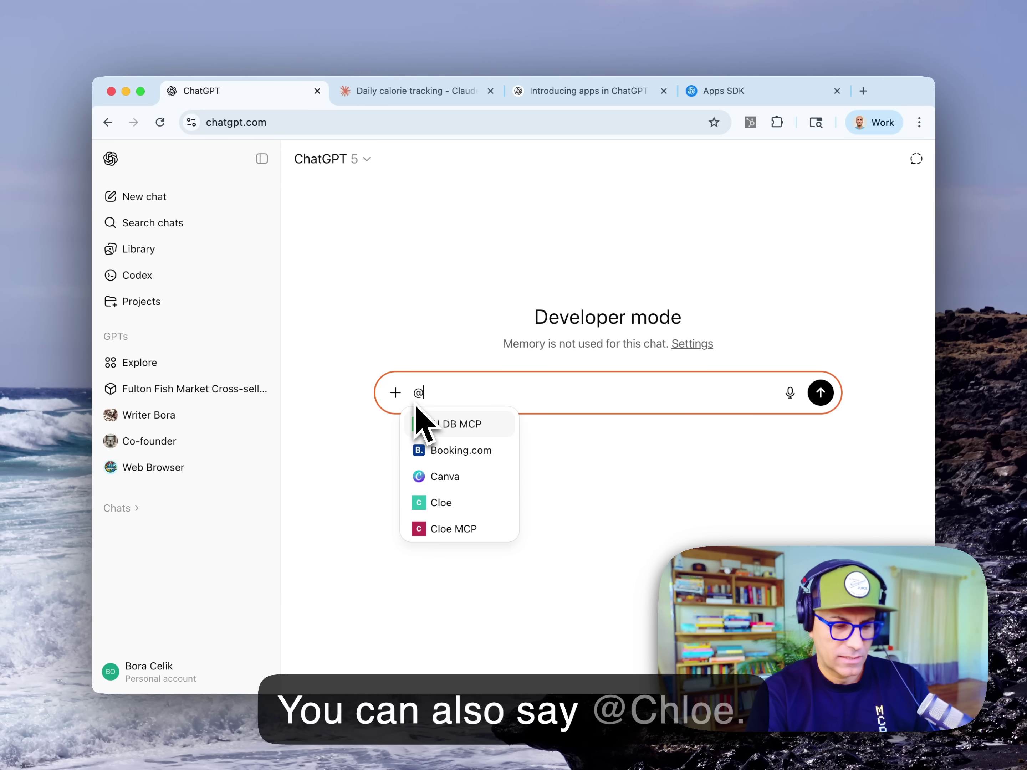
type("clo")
key("Down")
key("Return")
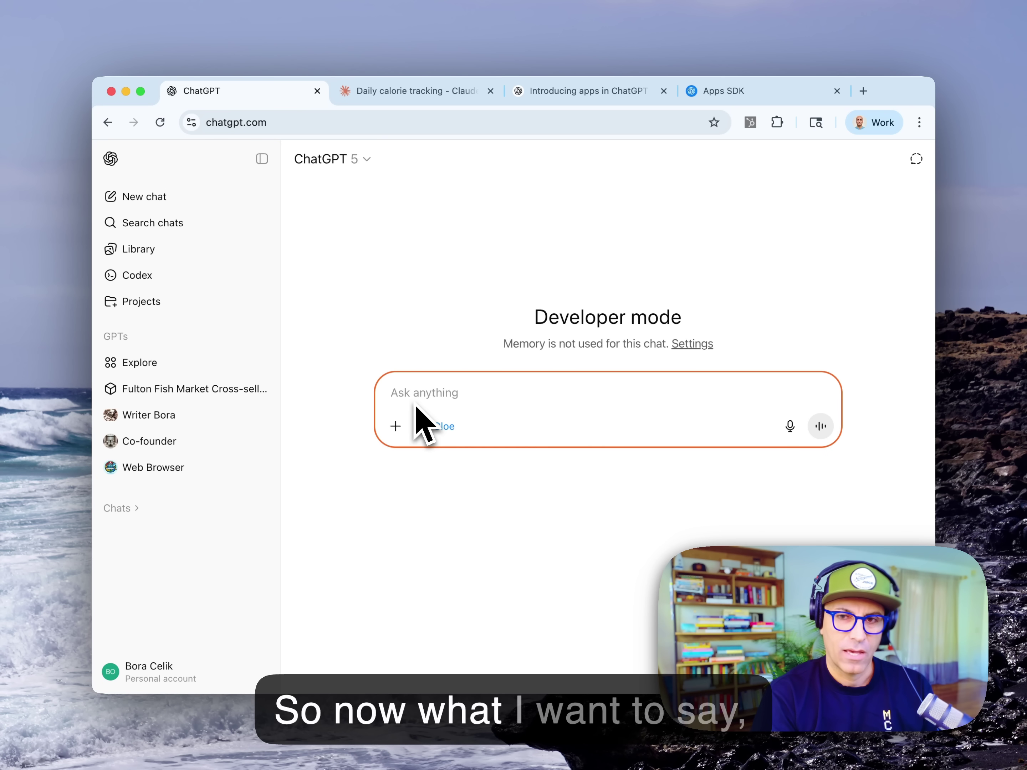
- Ask Cloe by voice for a visual of the latest calorie situation and confirm its data request
key("alt+space")
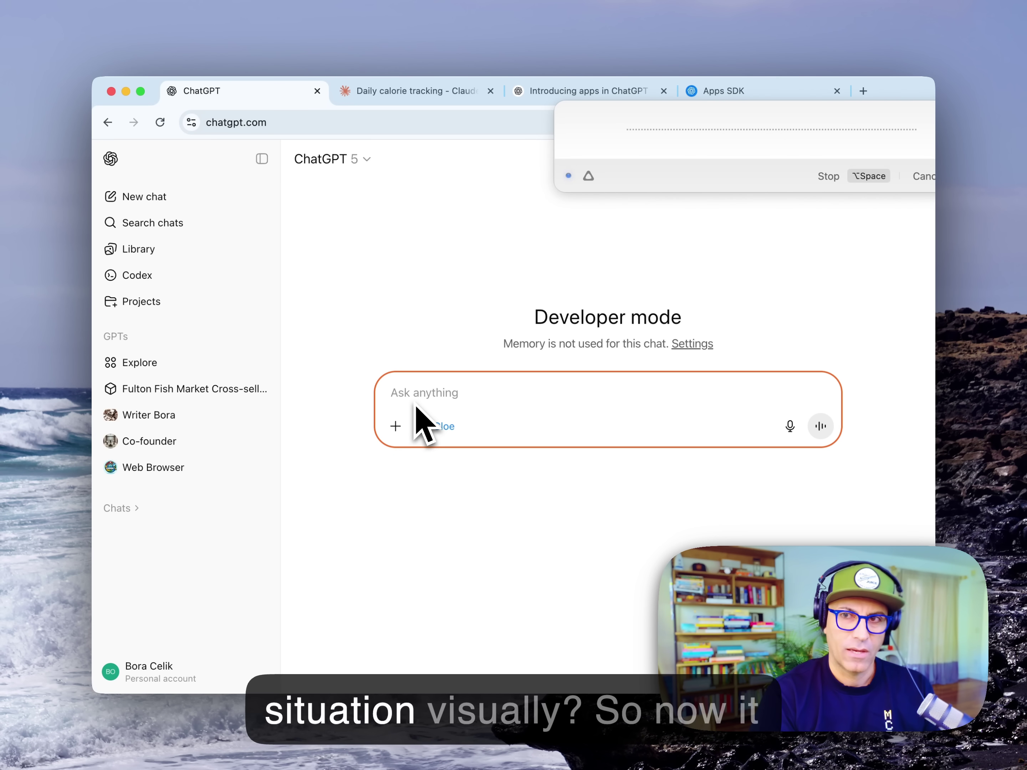
key("alt+space")
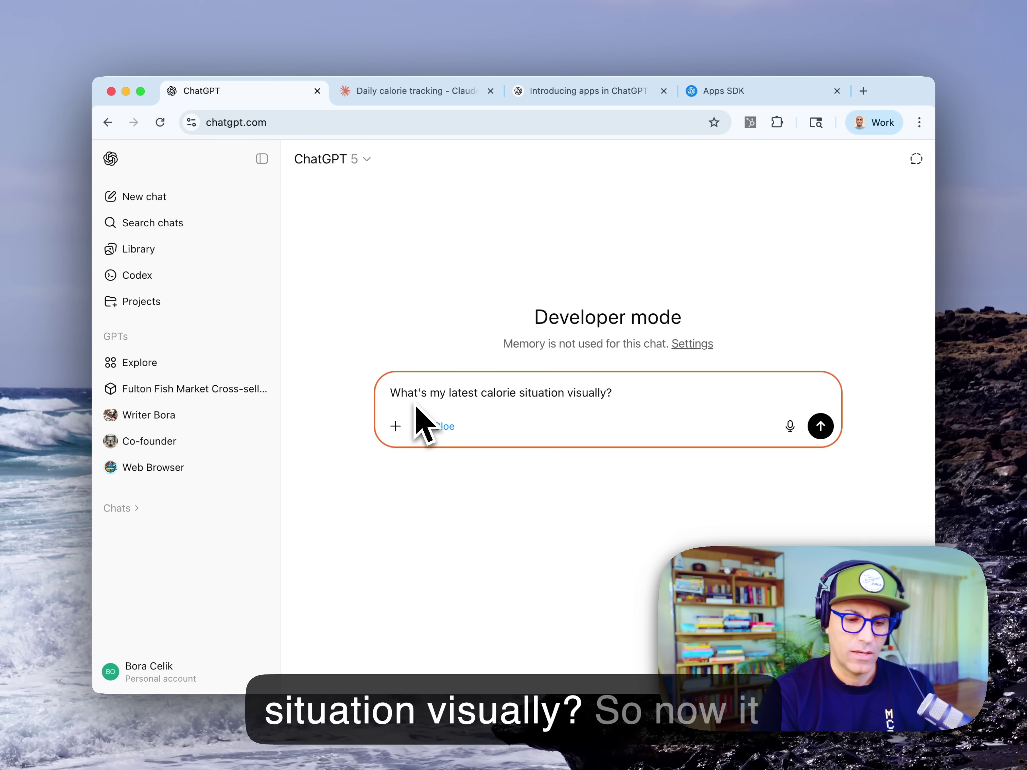
key("Return")
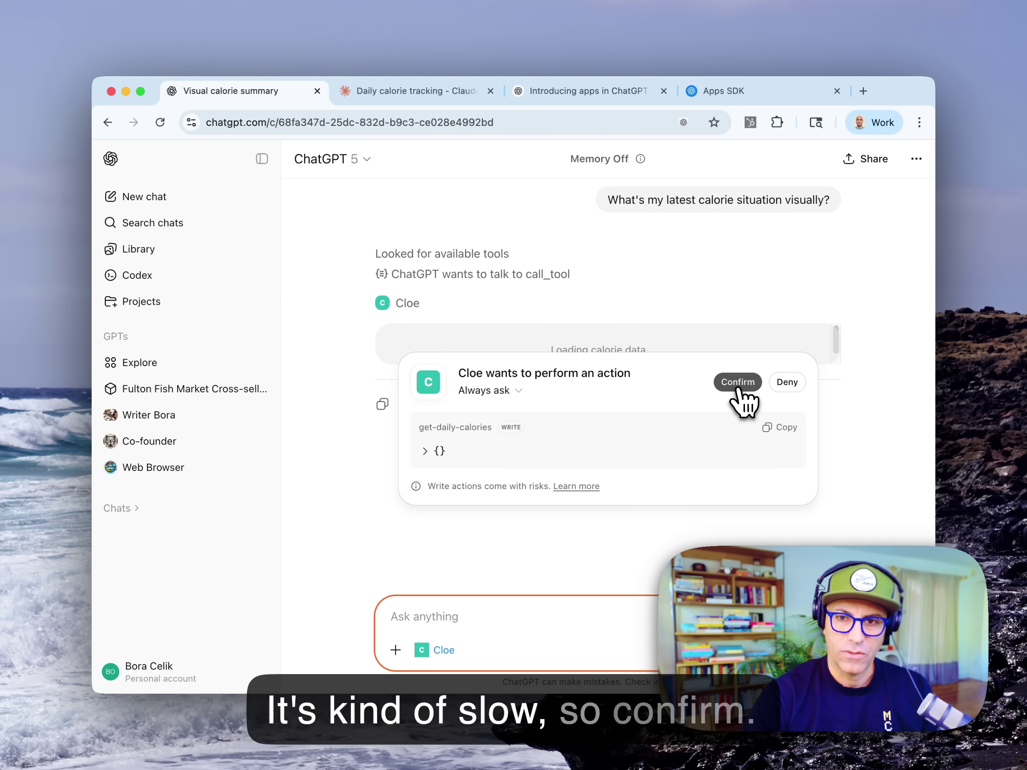
left_click(738, 382)
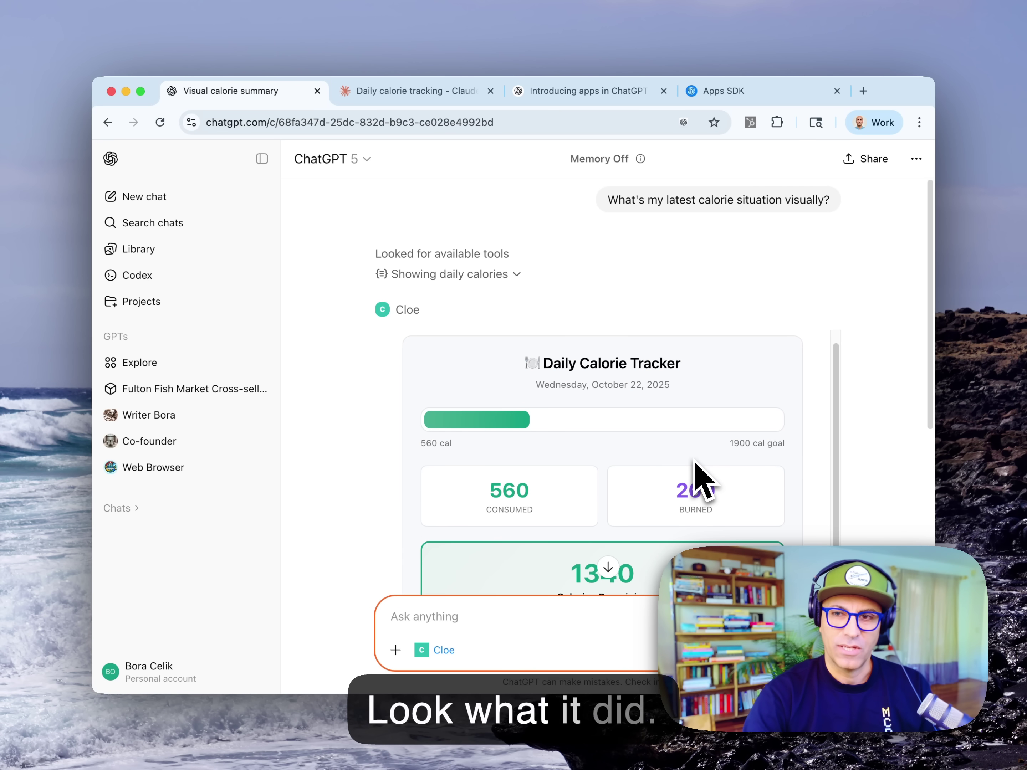
scroll(877, 404, "down", 3)
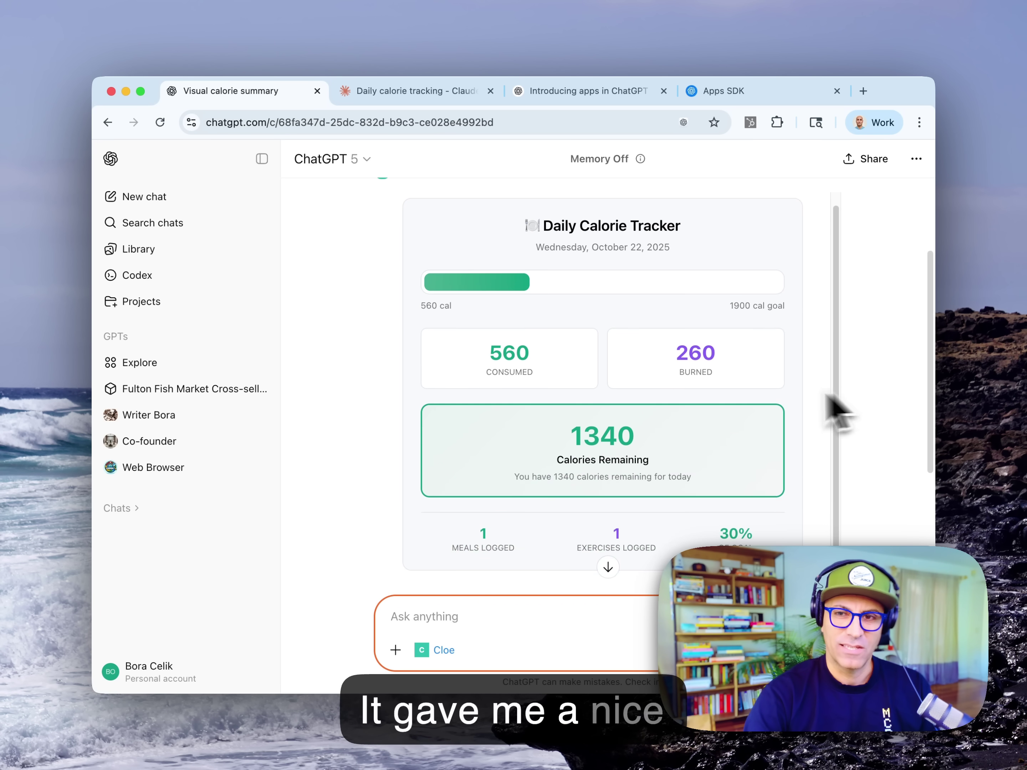
scroll(744, 413, "down", 2)
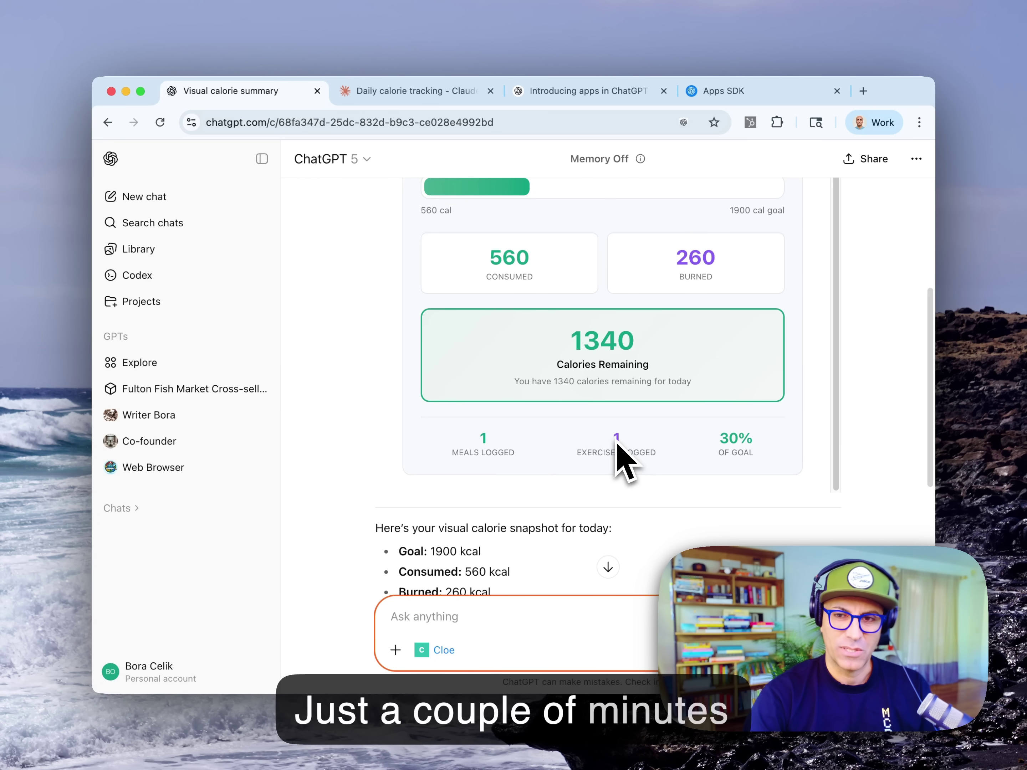
scroll(617, 459, "up", 1)
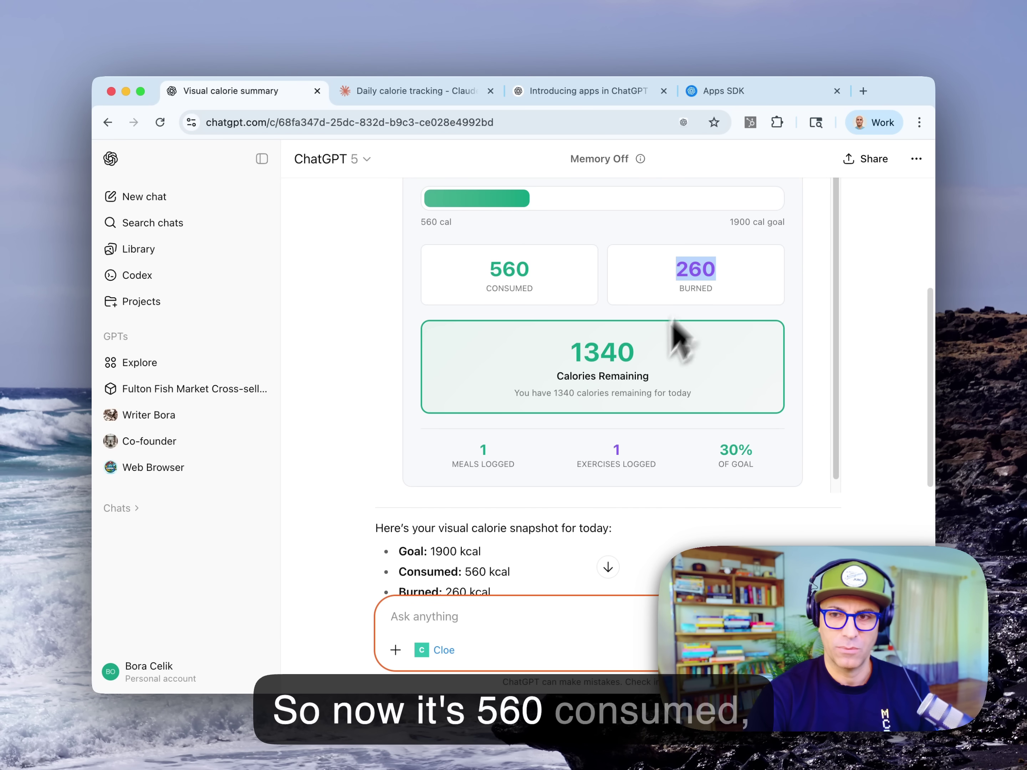
scroll(637, 392, "down", 1)
scroll(585, 544, "down", 5)
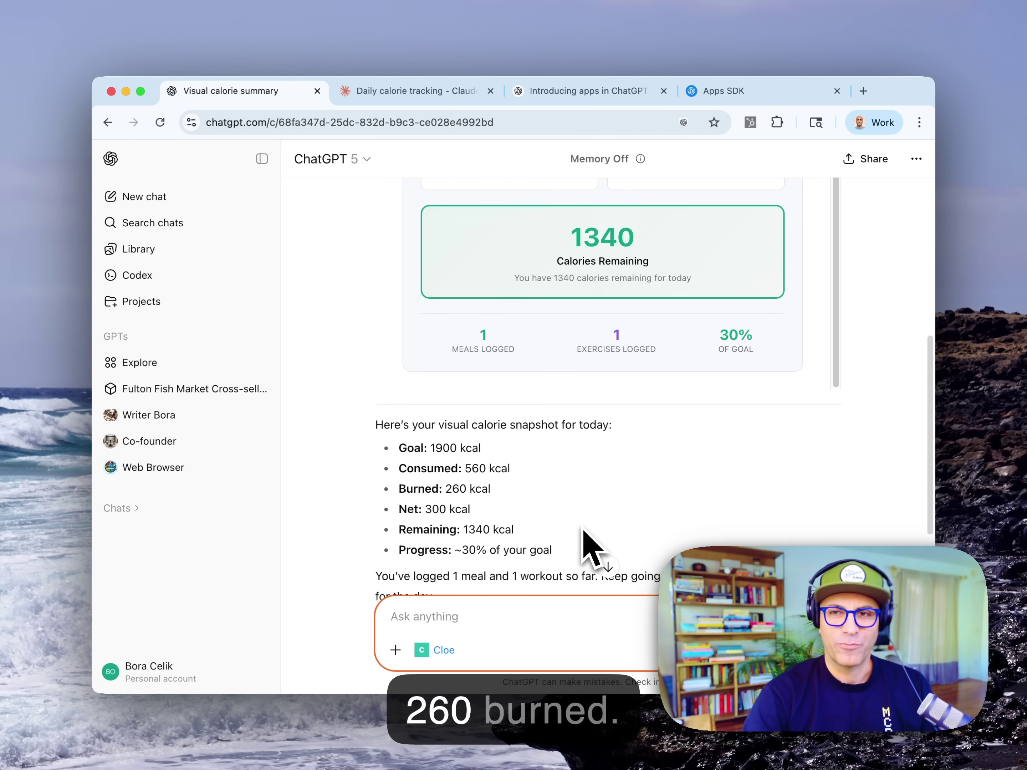
scroll(580, 466, "up", 7)
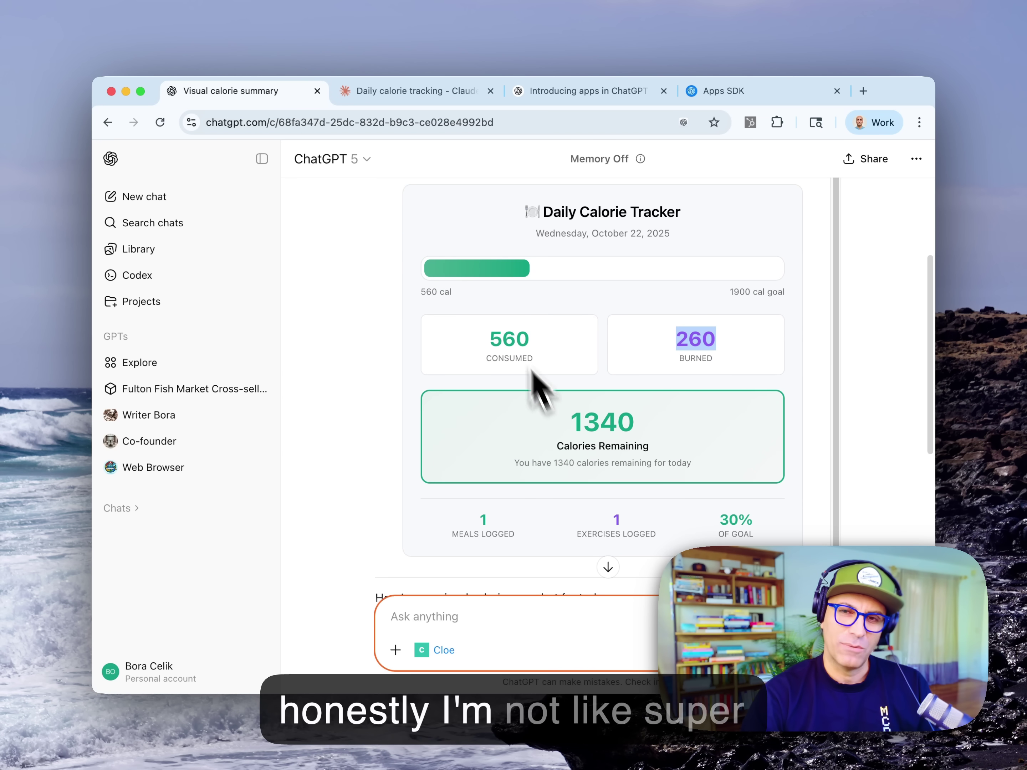
left_click(505, 344)
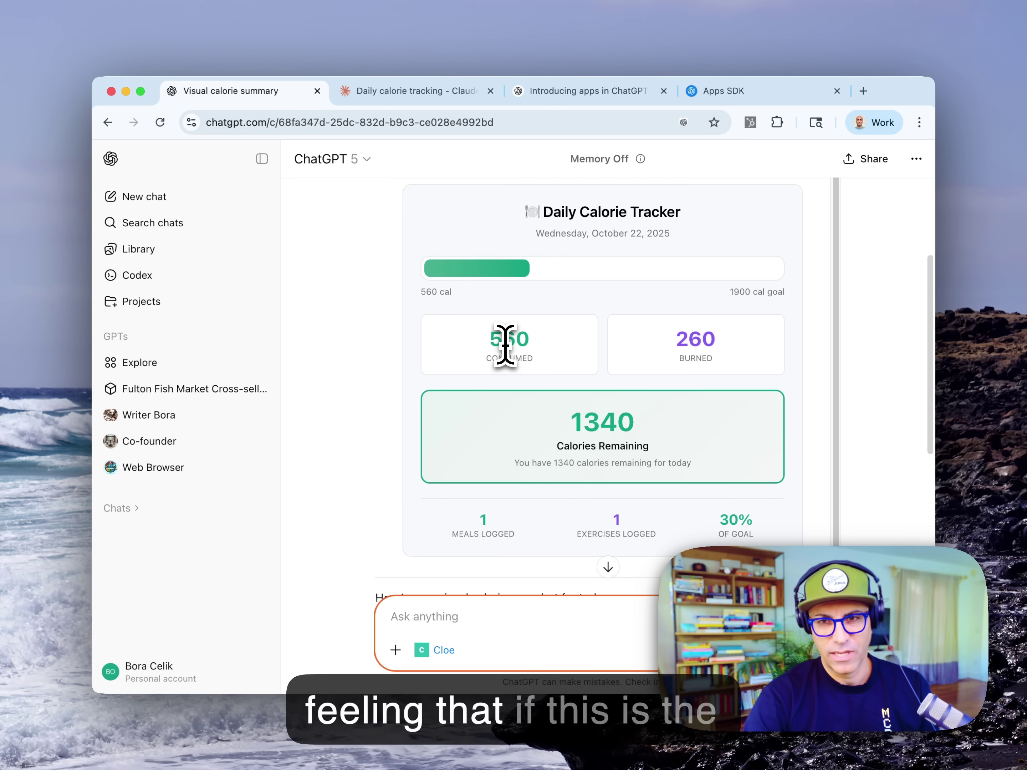
scroll(825, 380, "up", 4)
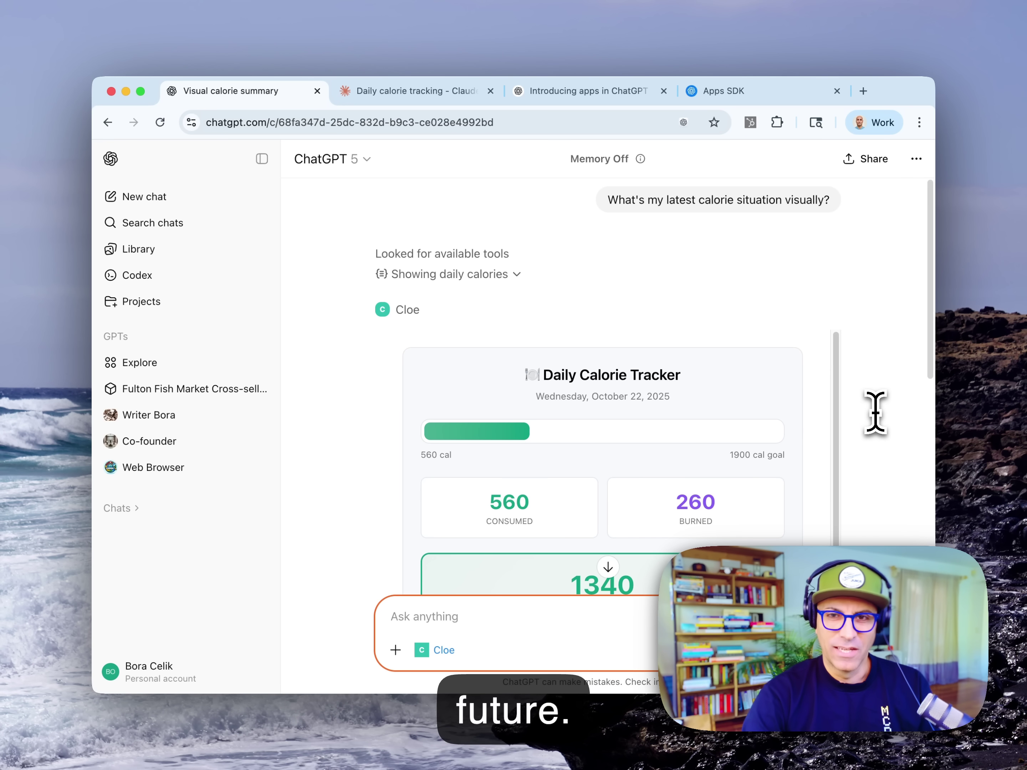
scroll(875, 412, "down", 10)
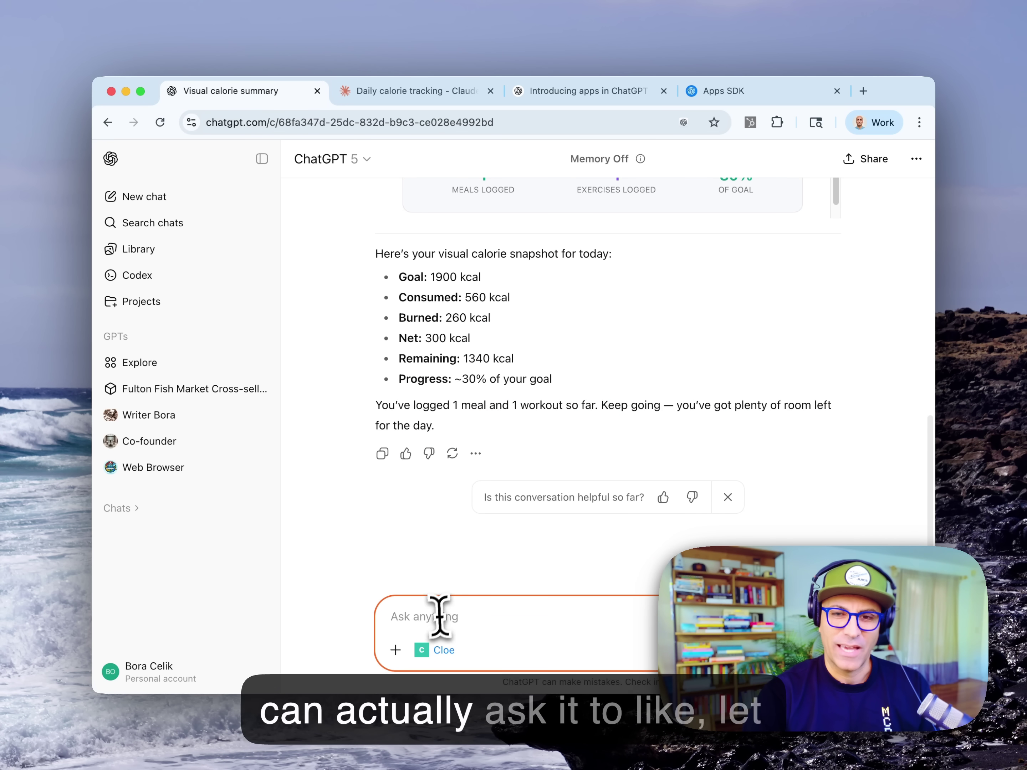
- Remove the Cloe chip and start typing 'can you make a visualization of my'
left_click(422, 650)
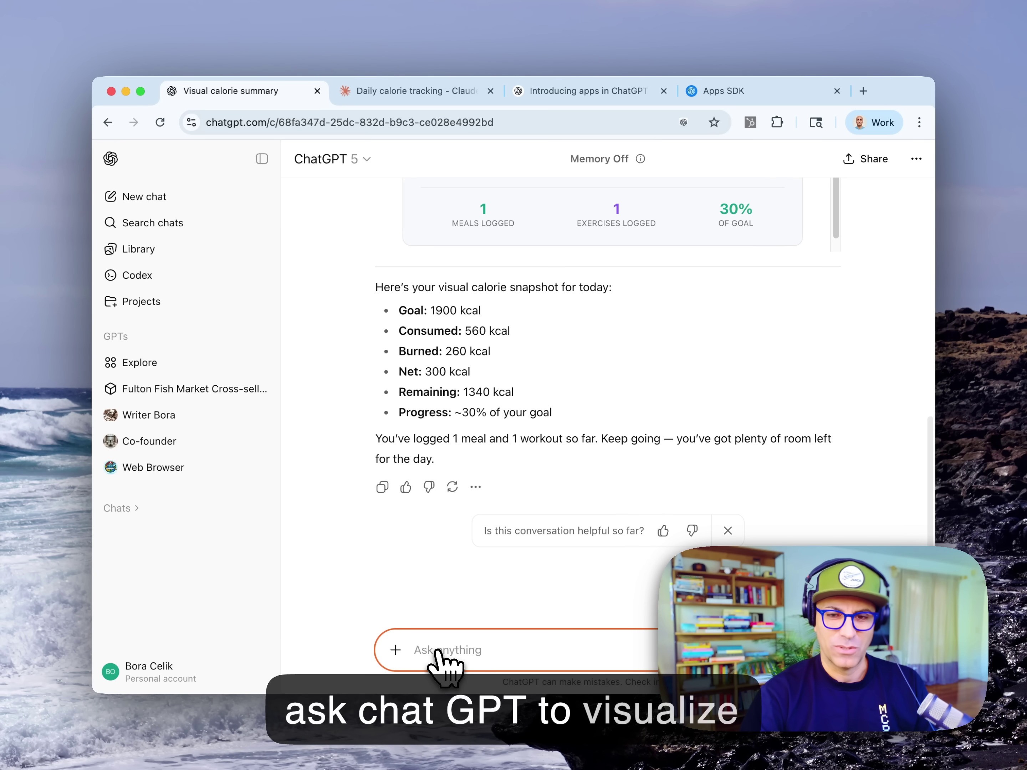
type("can you make a vis")
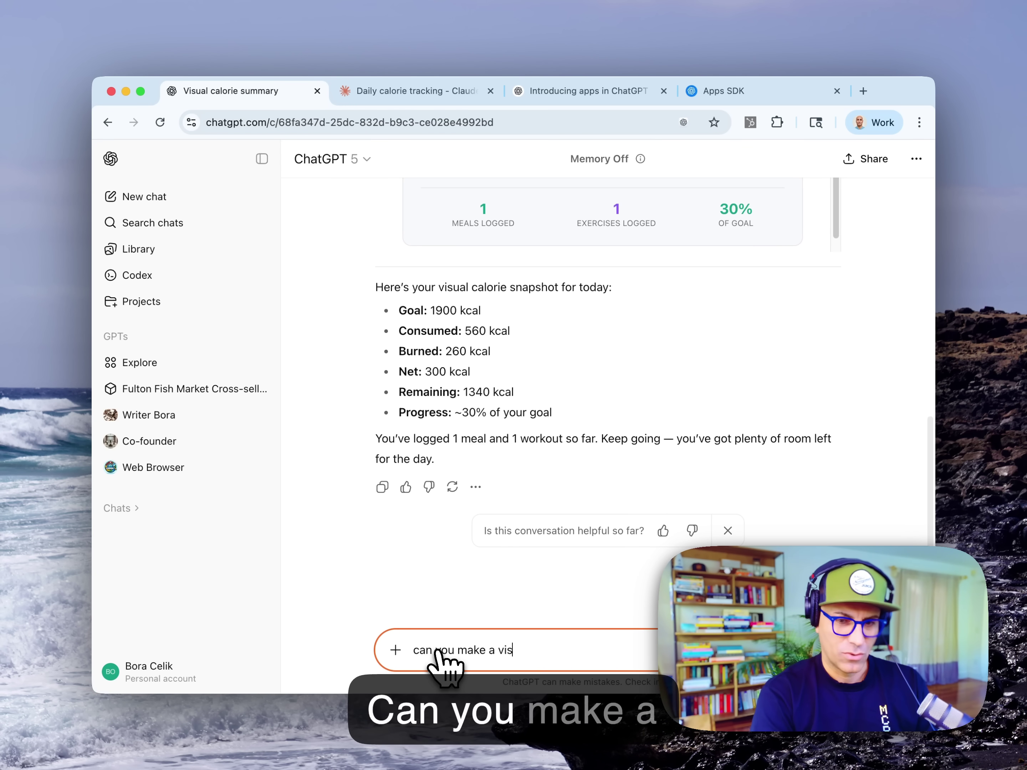
type("ua")
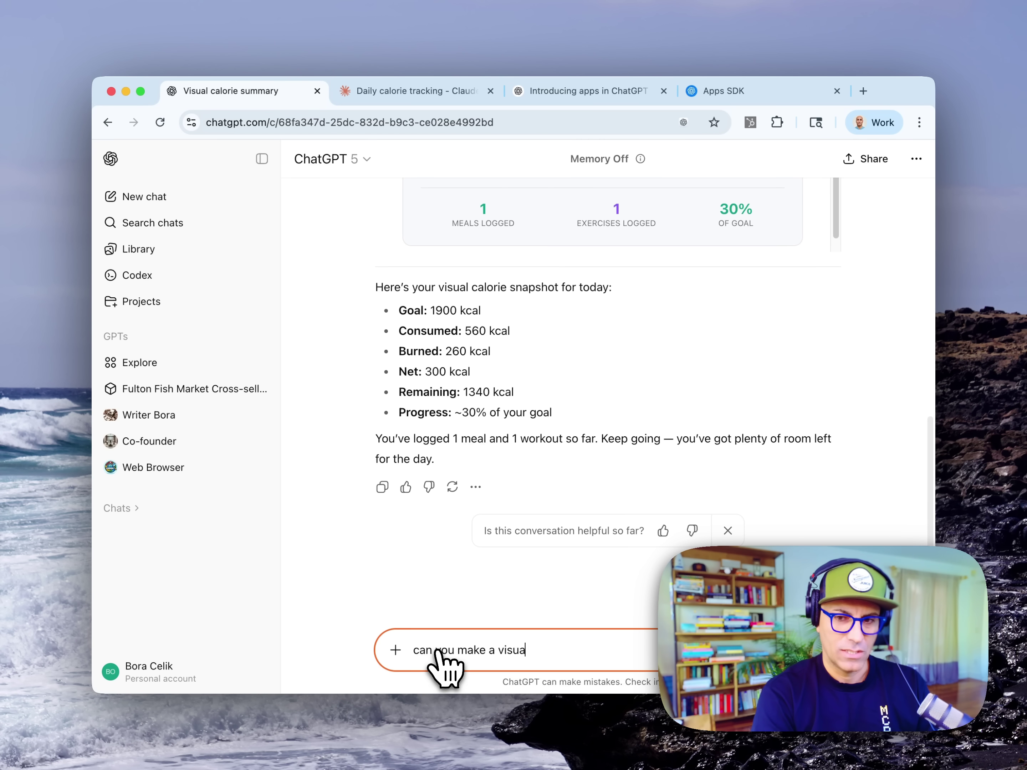
type("lization of my calorie situa")
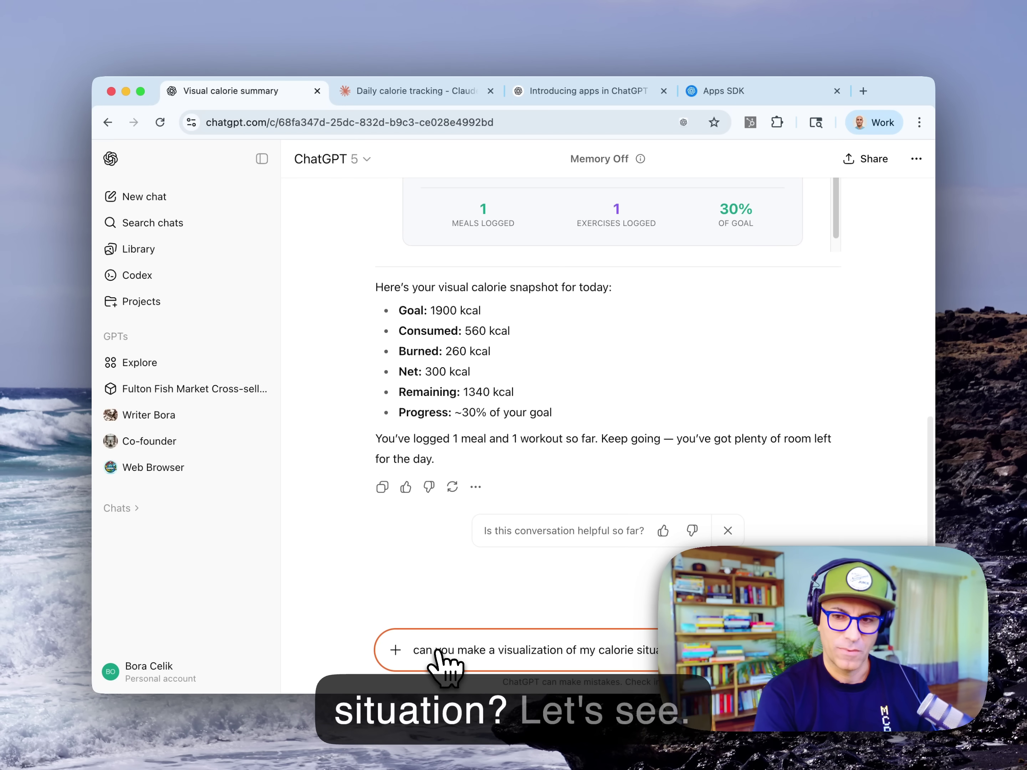
- Send 'can you make a visualization of my calorie situation' and watch the image generate
key("Return")
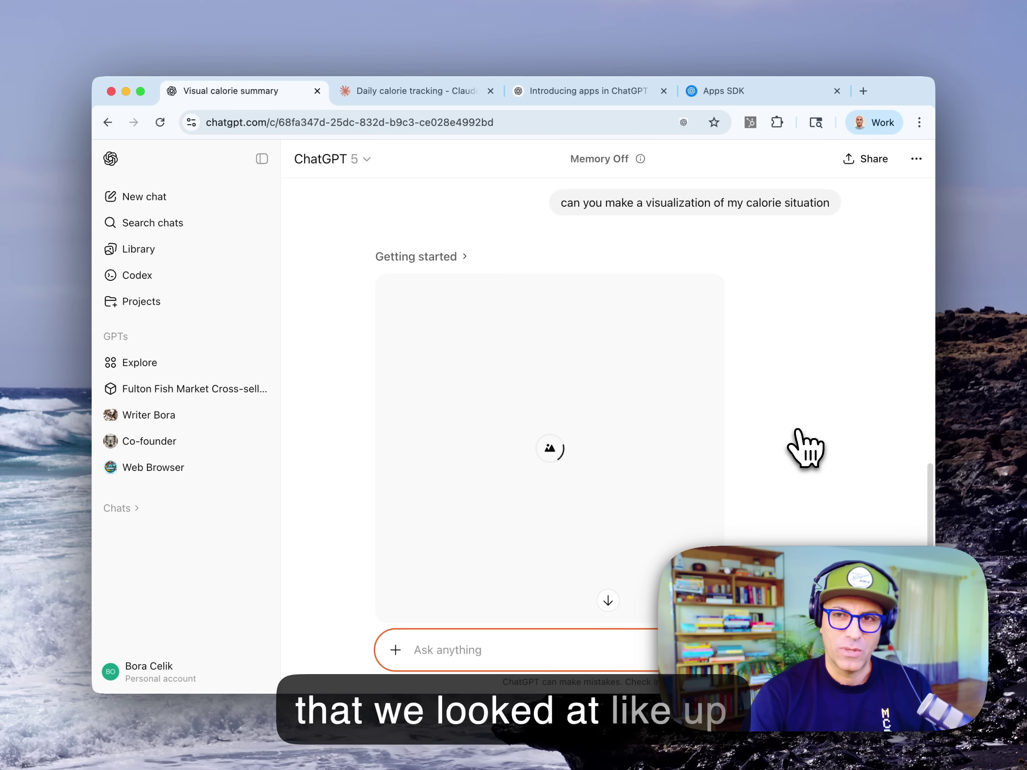
scroll(805, 447, "up", 15)
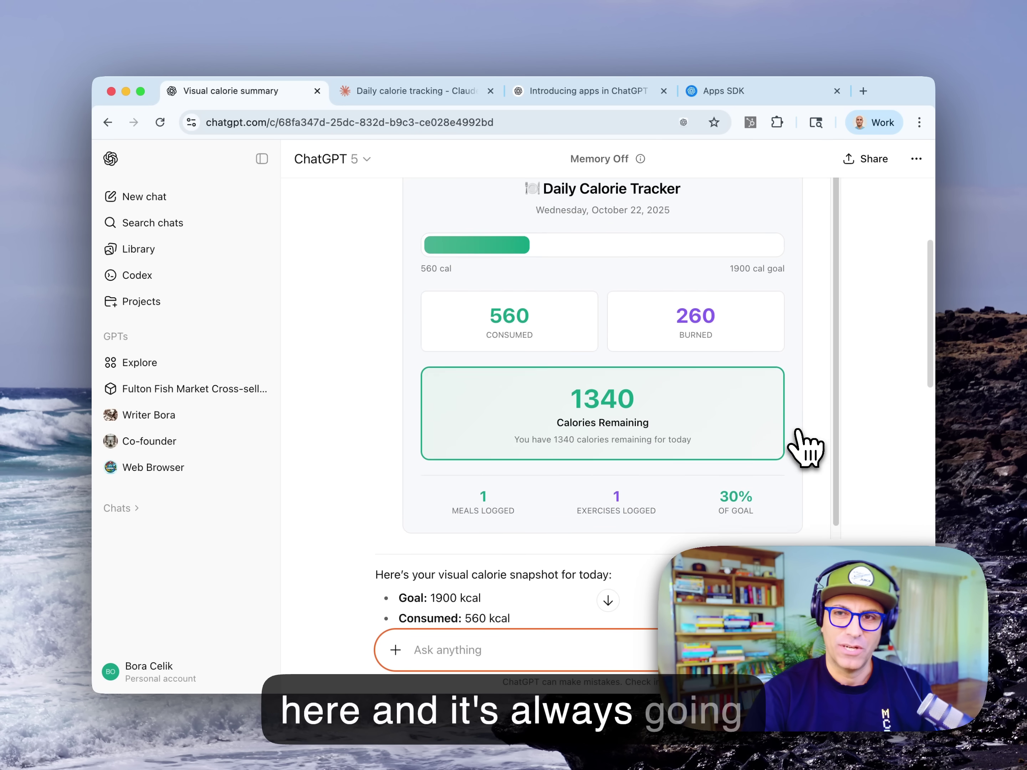
scroll(805, 447, "up", 2)
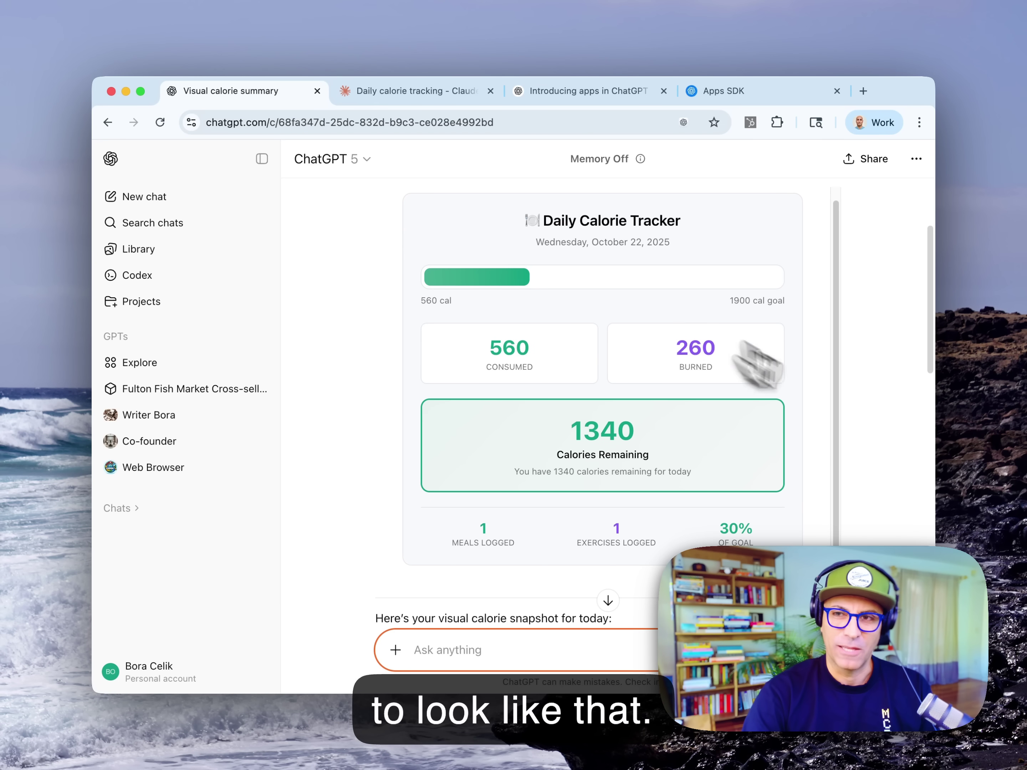
scroll(894, 447, "down", 15)
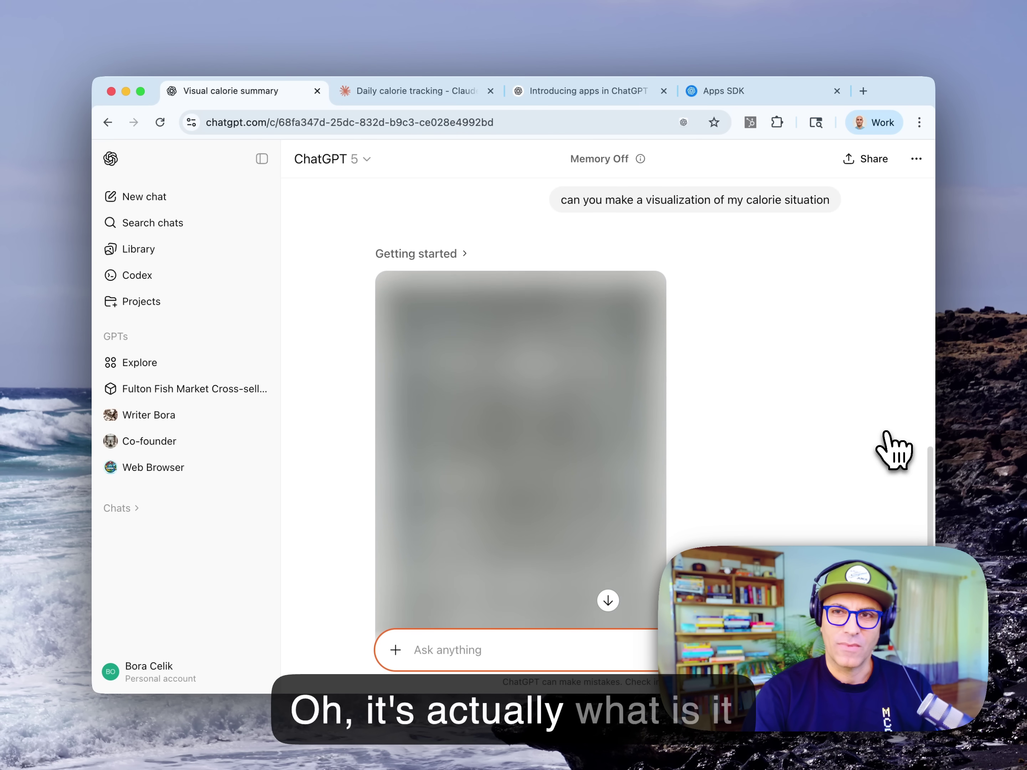
scroll(892, 448, "down", 1)
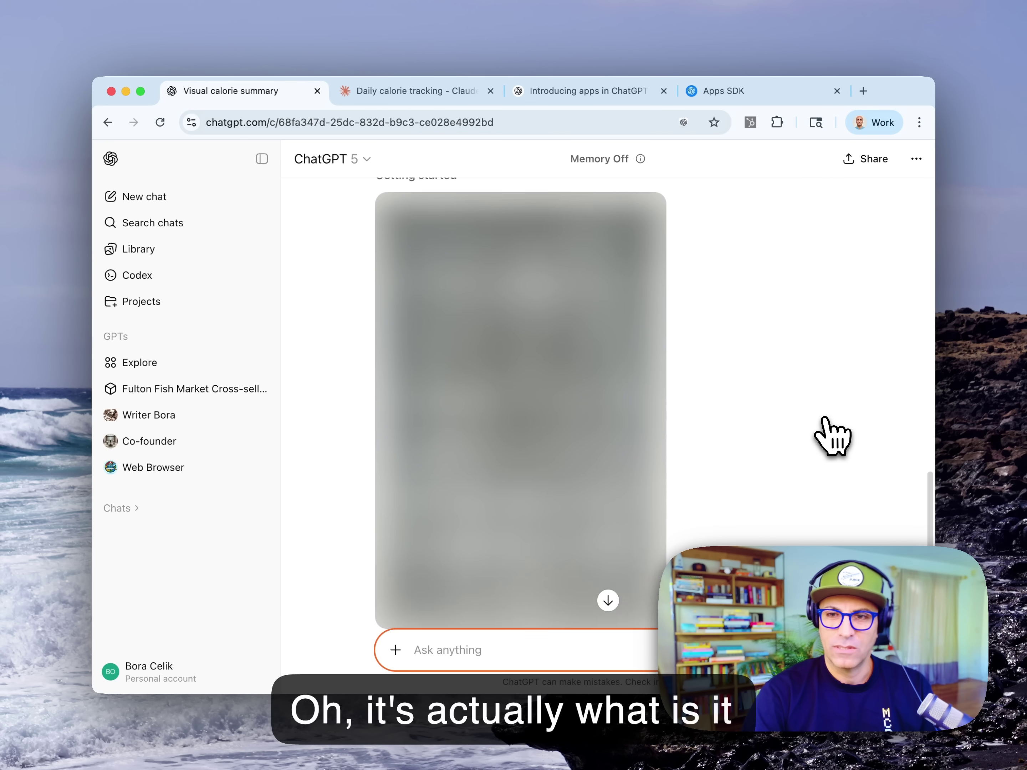
scroll(823, 418, "up", 5)
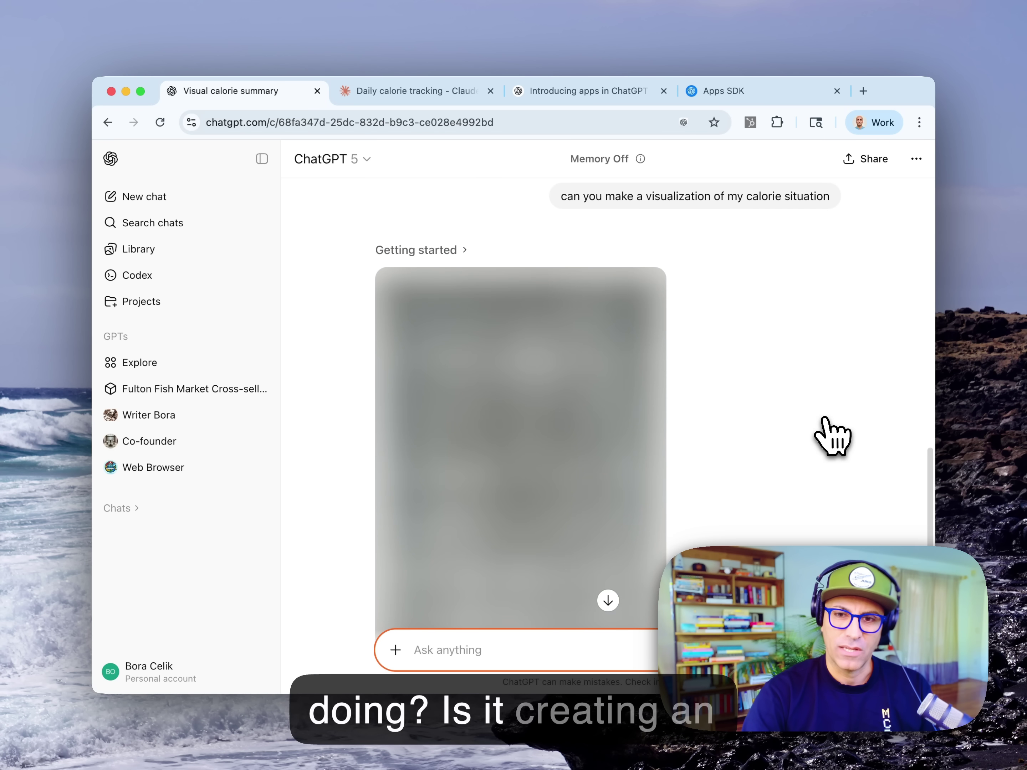
scroll(823, 419, "down", 5)
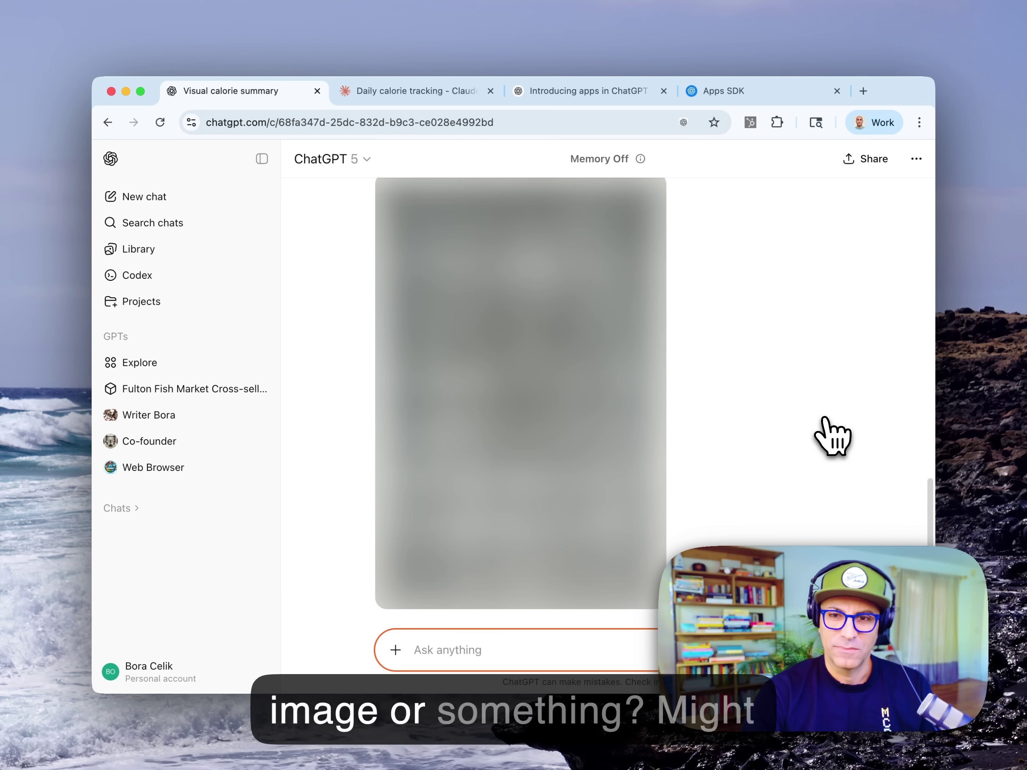
scroll(823, 434, "up", 1)
scroll(823, 419, "up", 3)
scroll(823, 419, "up", 1)
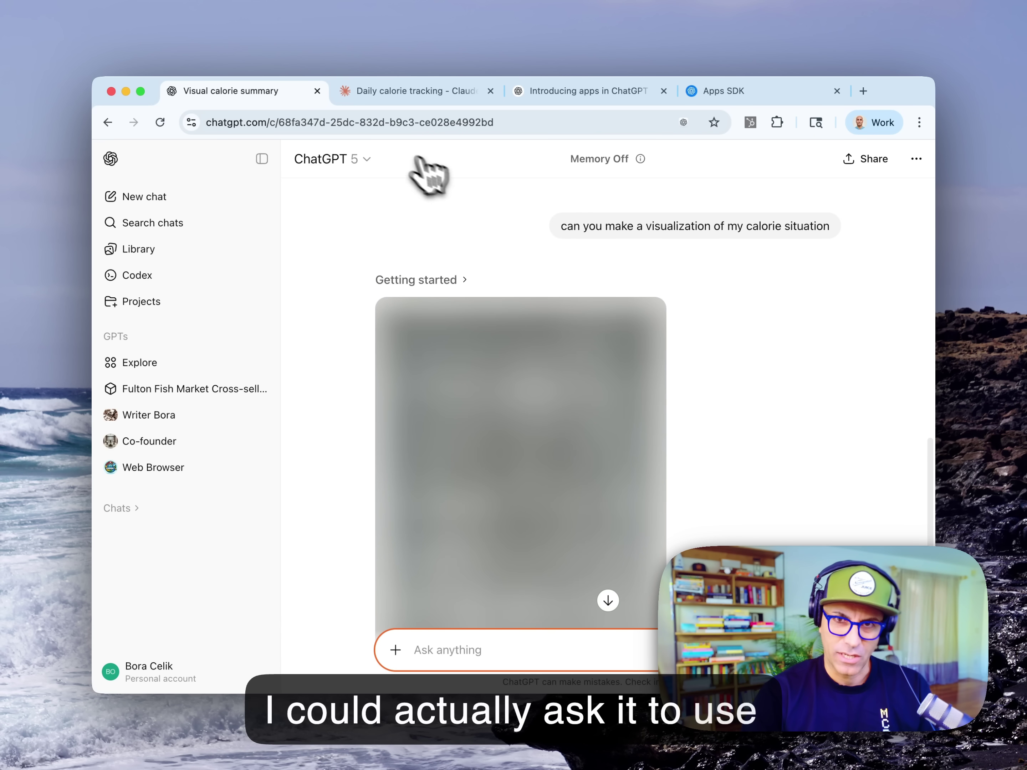
- In the Claude calorie chat, send 'can you make this into a chart' to get calorie_chart.jsx
left_click(365, 100)
left_click(302, 638)
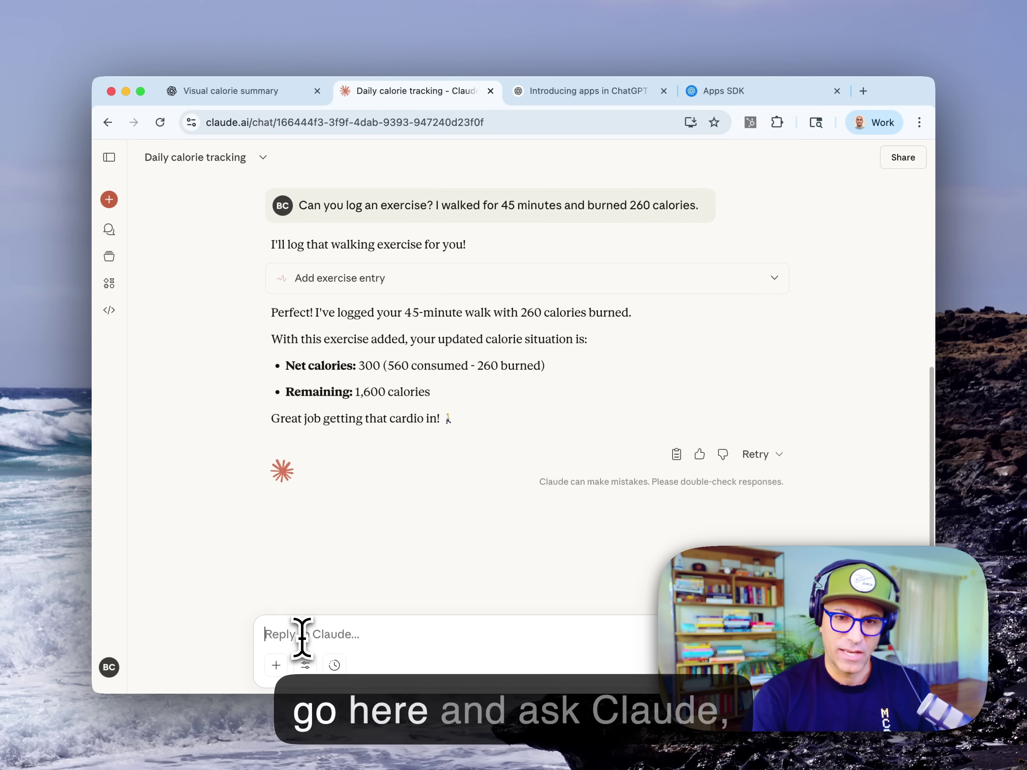
type("can you m")
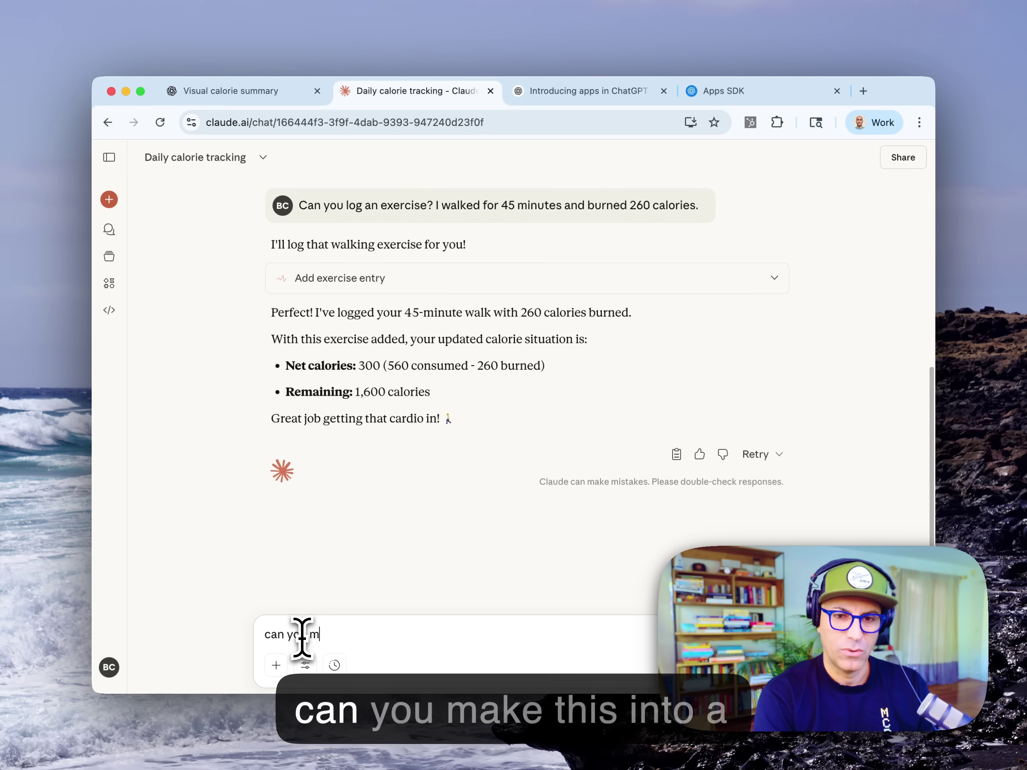
type("ake this into a chart")
key("Return")
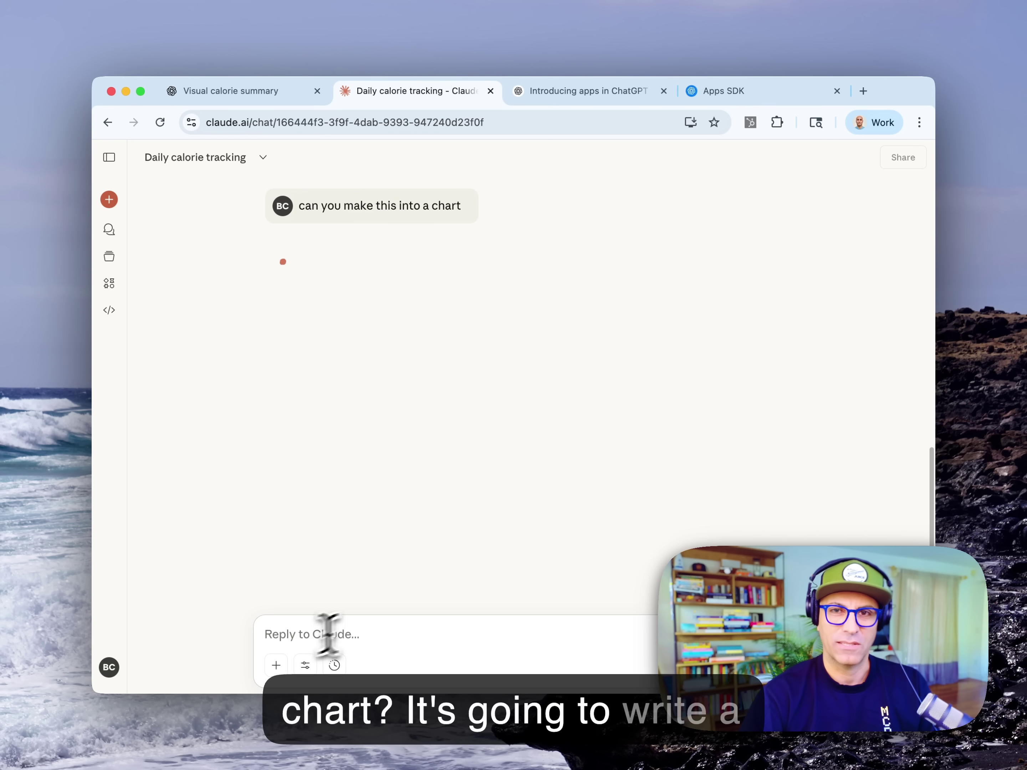
scroll(450, 463, "up", 2)
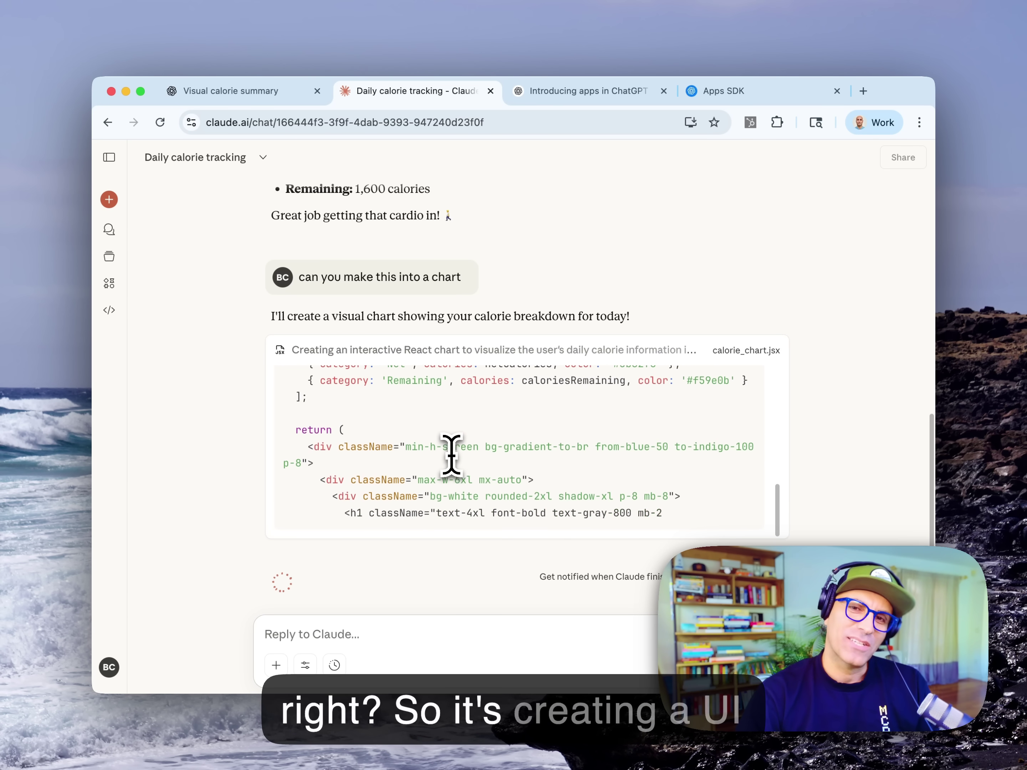
scroll(451, 455, "up", 10)
scroll(451, 455, "up", 2)
scroll(450, 455, "down", 10)
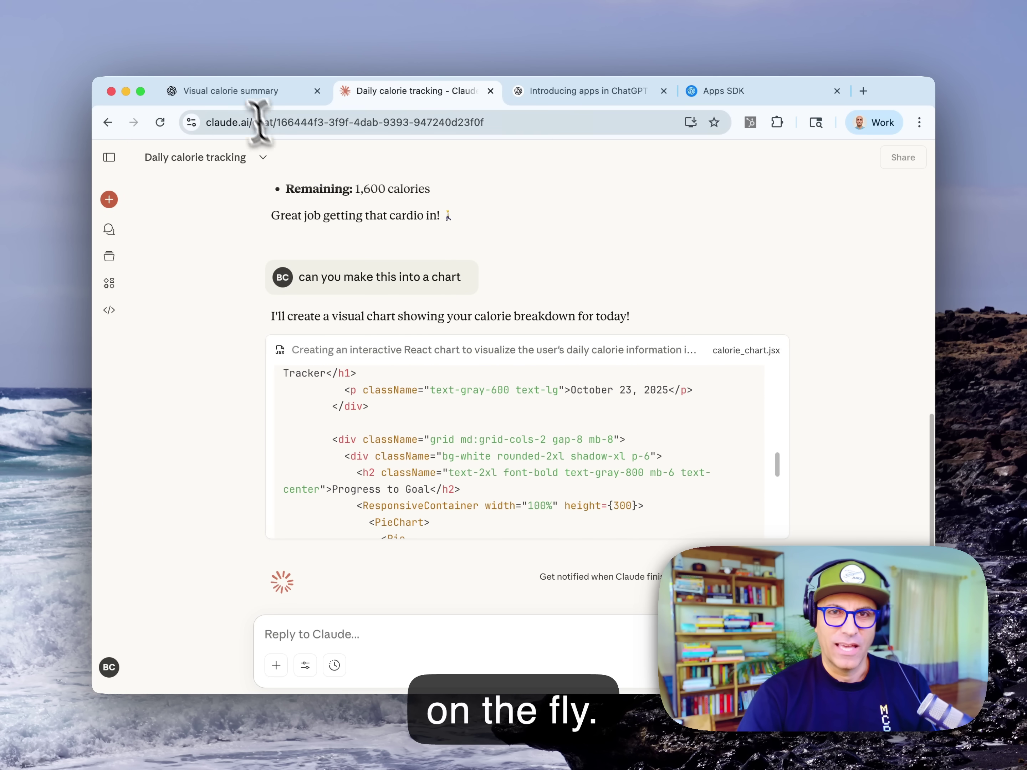
left_click(247, 93)
scroll(664, 348, "up", 10)
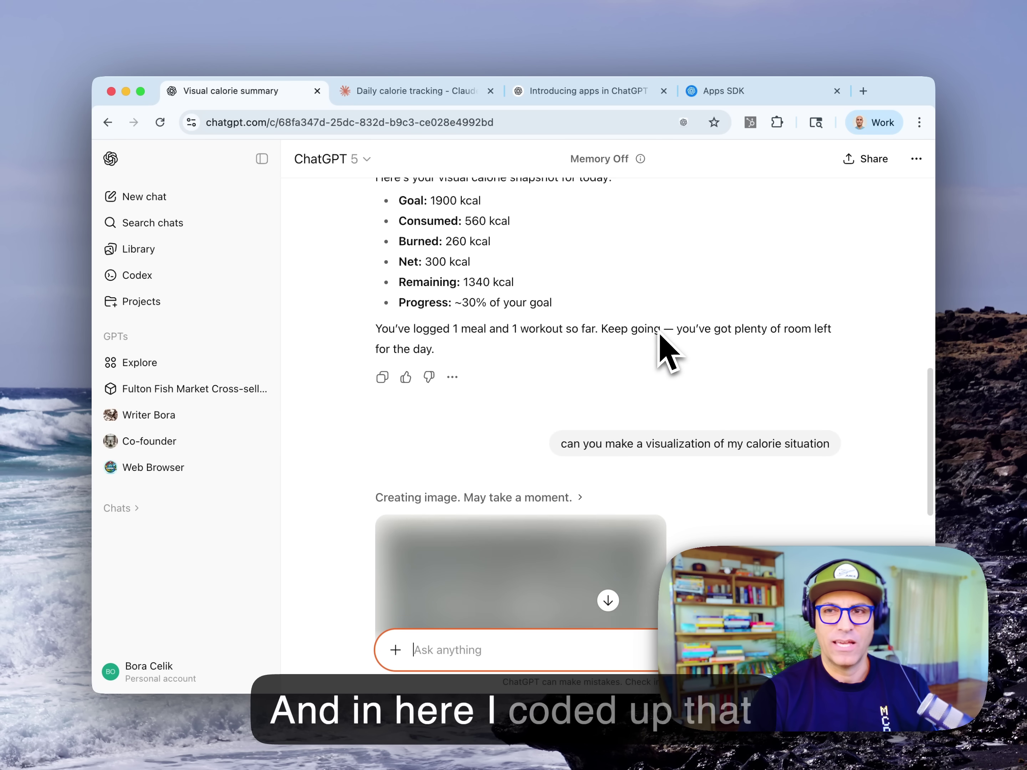
scroll(607, 322, "up", 2)
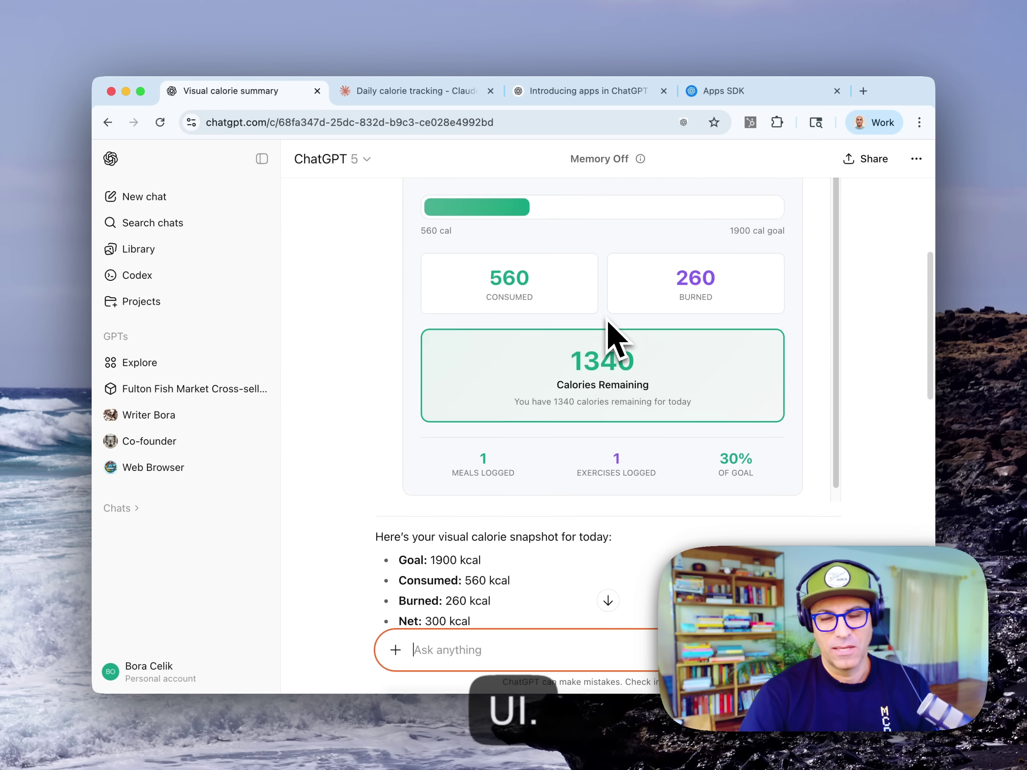
scroll(345, 368, "down", 10)
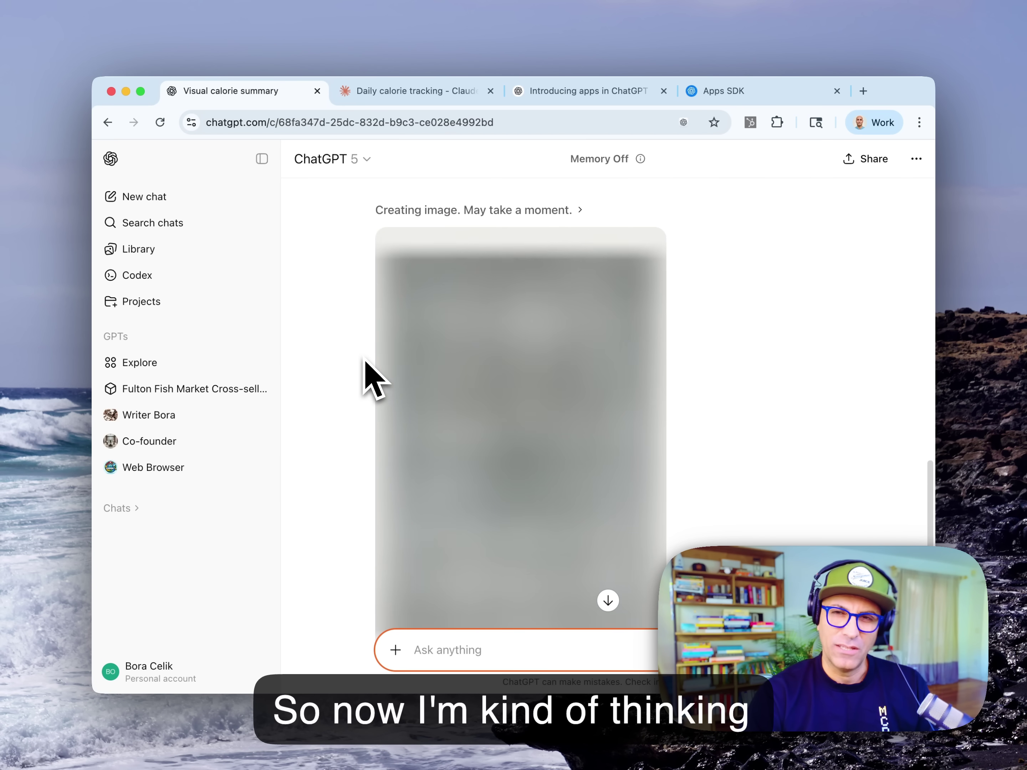
scroll(372, 377, "up", 2)
scroll(366, 363, "up", 8)
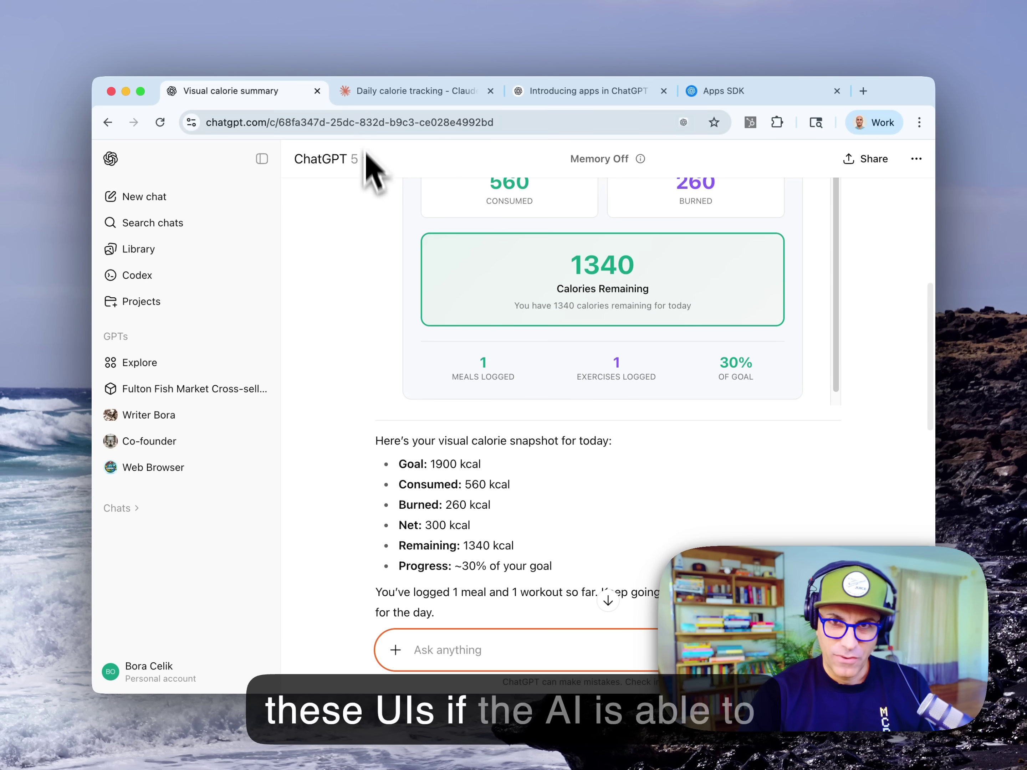
left_click(358, 93)
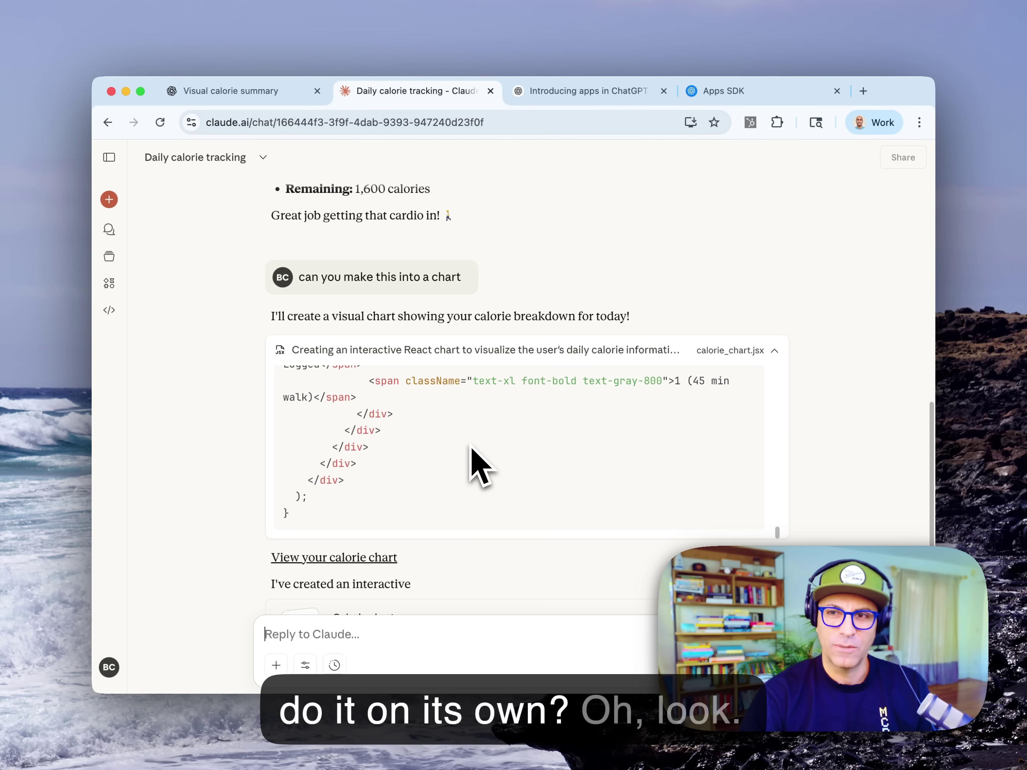
- Open Claude's generated calorie chart artifact beside the chat after checking ChatGPT's image
left_click(387, 556)
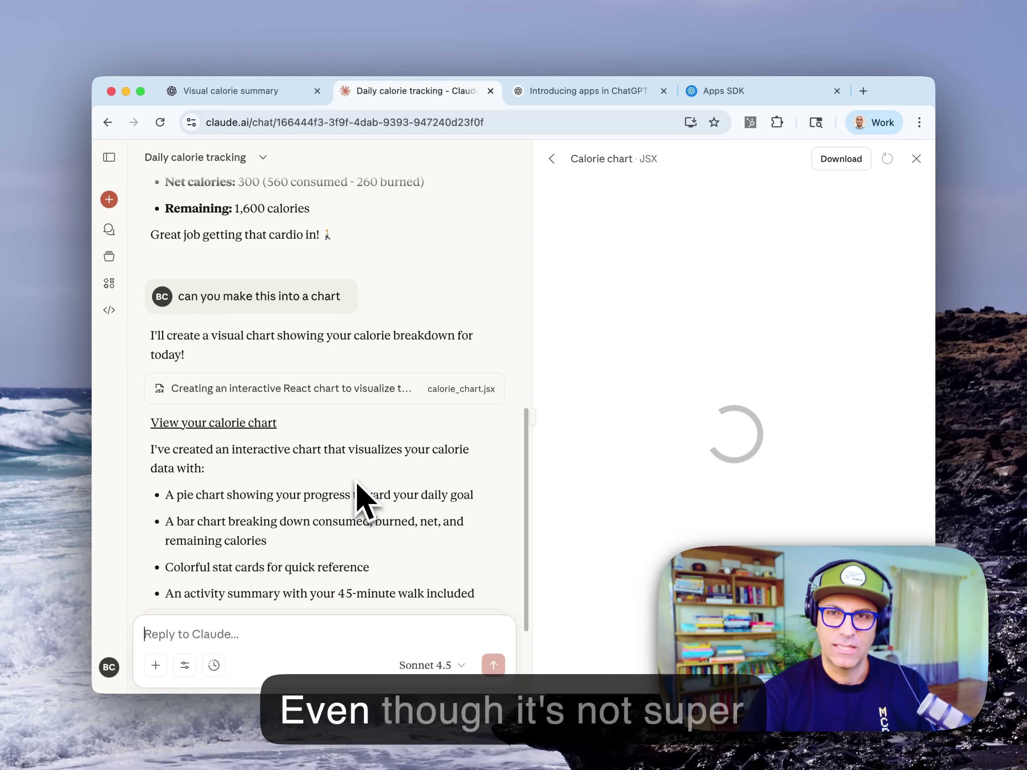
left_click(234, 91)
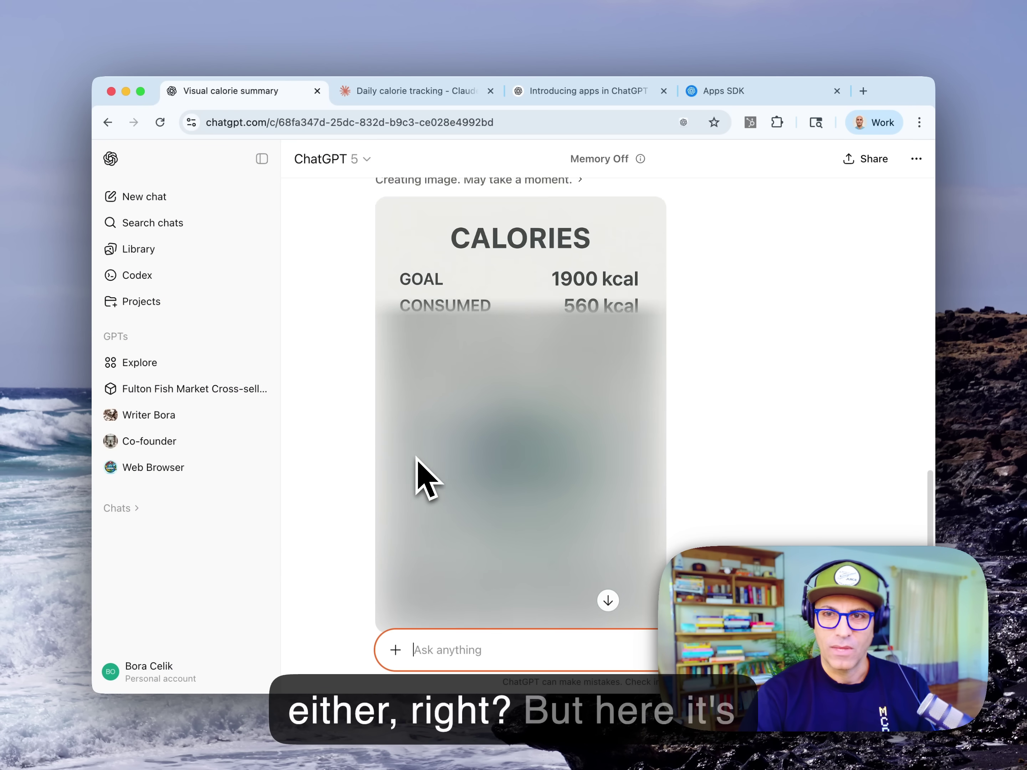
left_click(358, 92)
- Scroll through the chart's donut, breakdown bars and 560/260/300/1600 stat cards
mouse_move(784, 487)
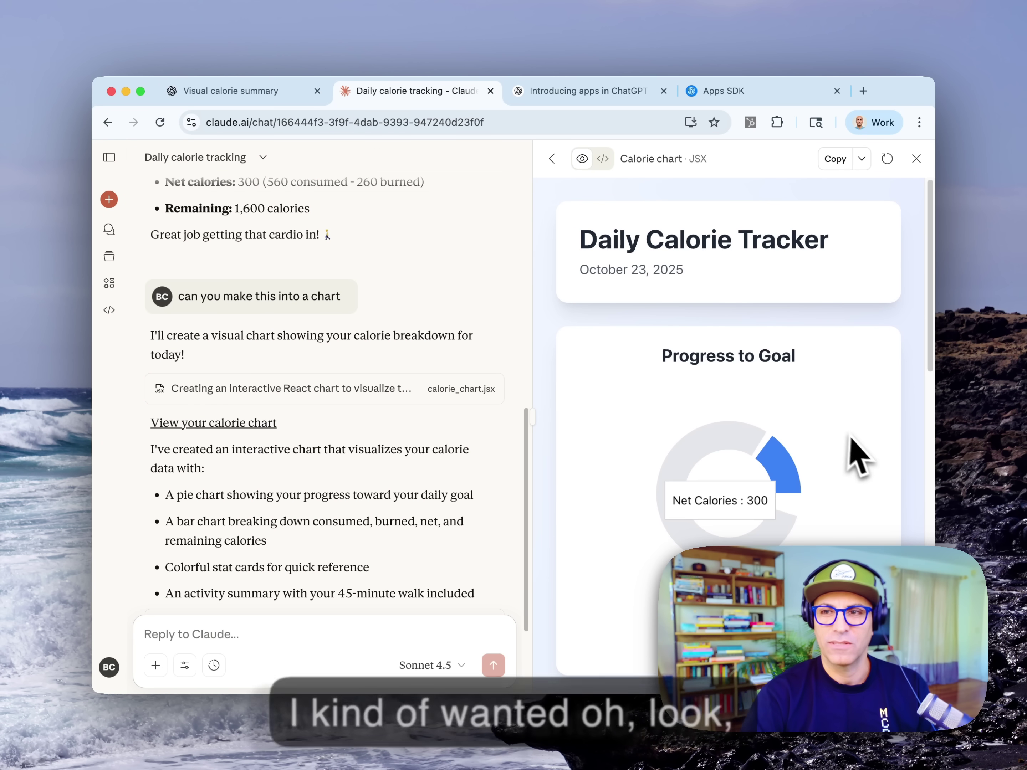
scroll(701, 495, "down", 10)
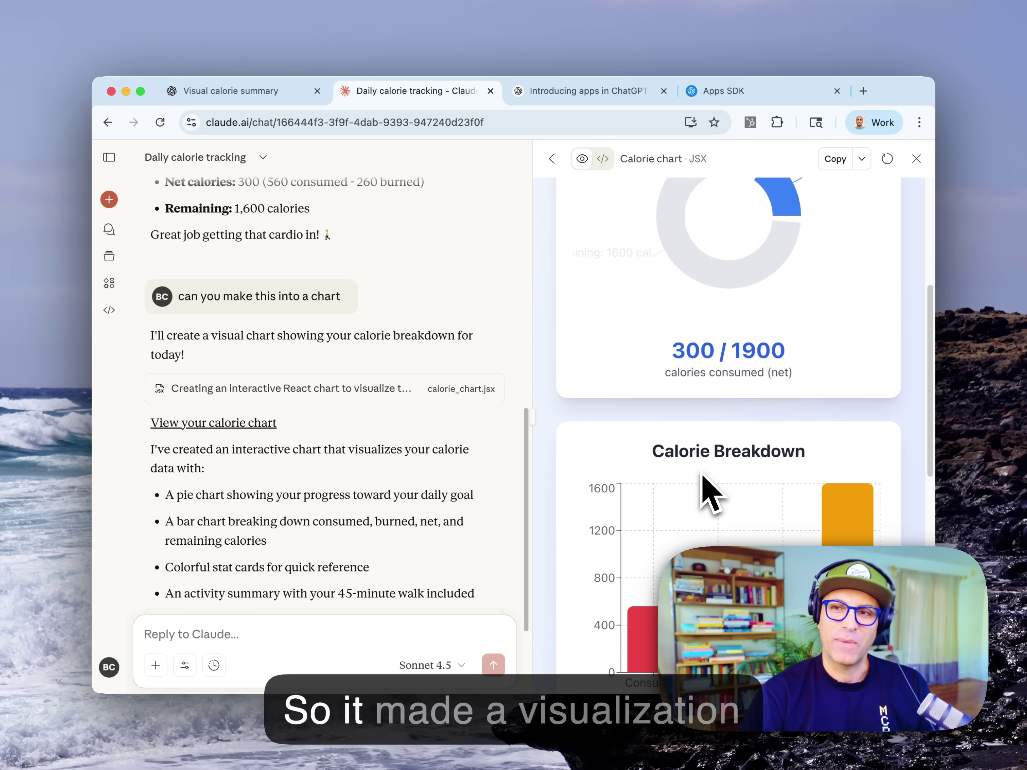
scroll(708, 492, "down", 5)
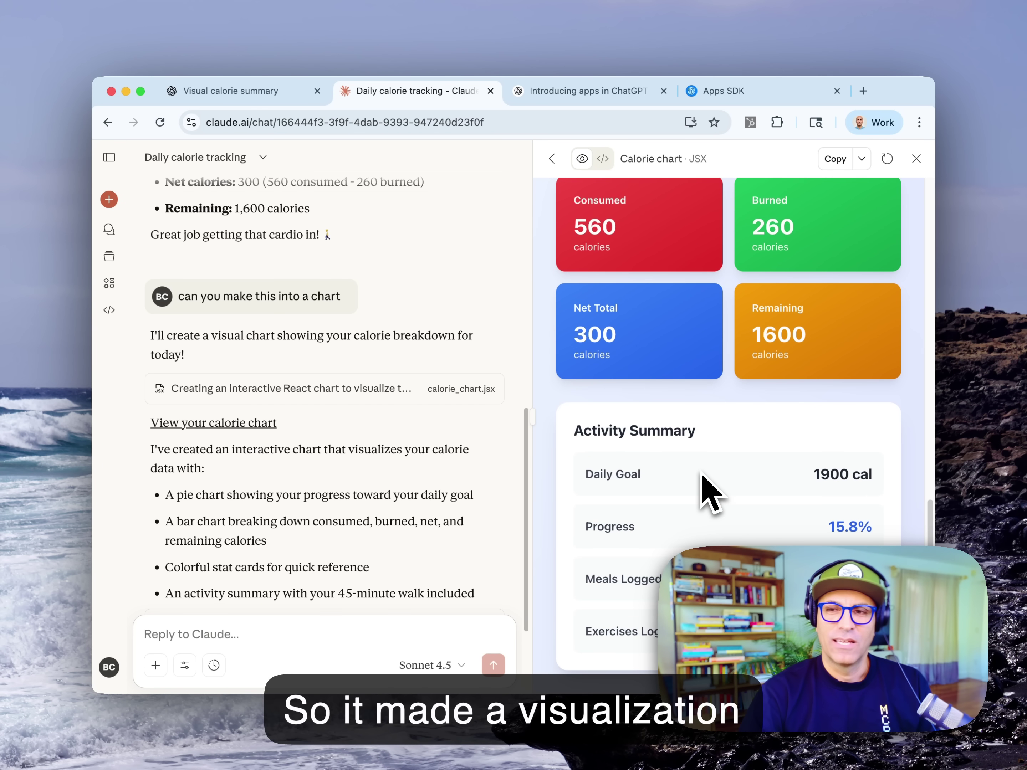
scroll(701, 495, "up", 3)
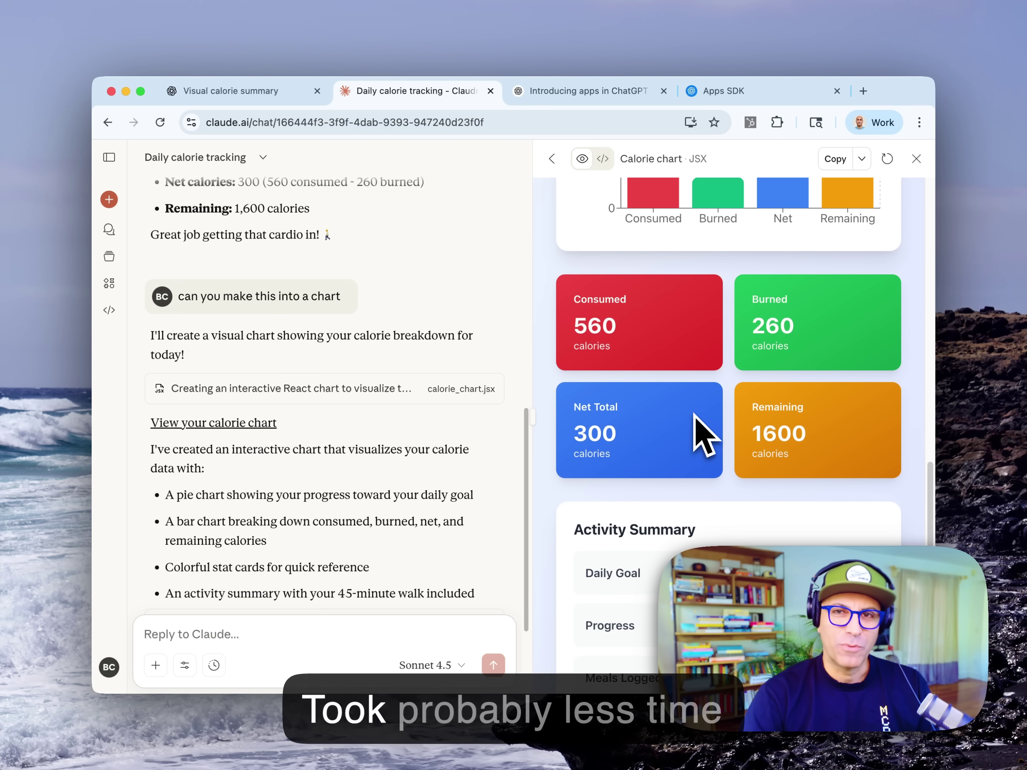
- Scroll ChatGPT's conversation up to the Cloe widget, then compare with Claude's chart tab
left_click(236, 98)
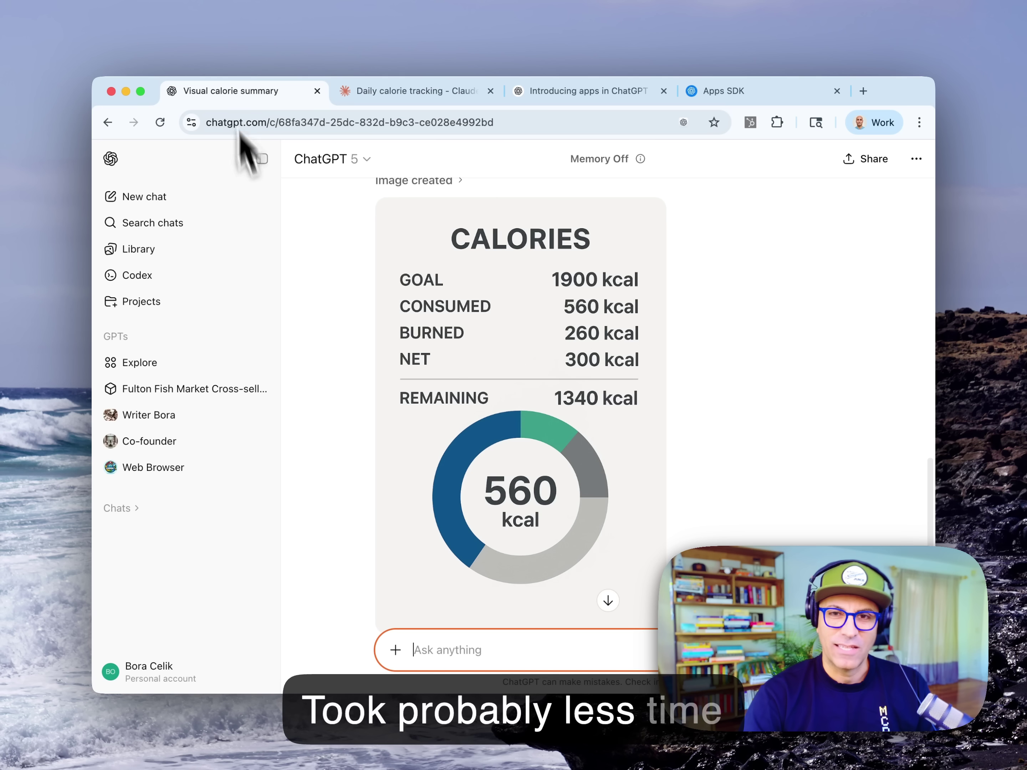
scroll(350, 352, "up", 5)
scroll(364, 347, "up", 10)
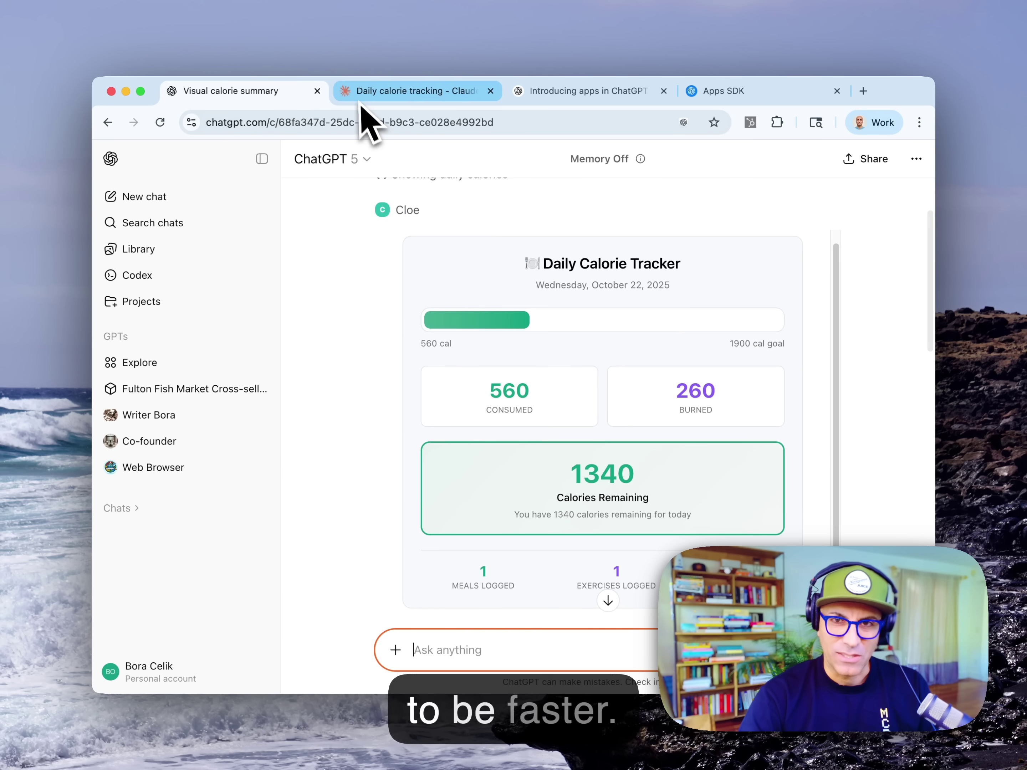
left_click(400, 90)
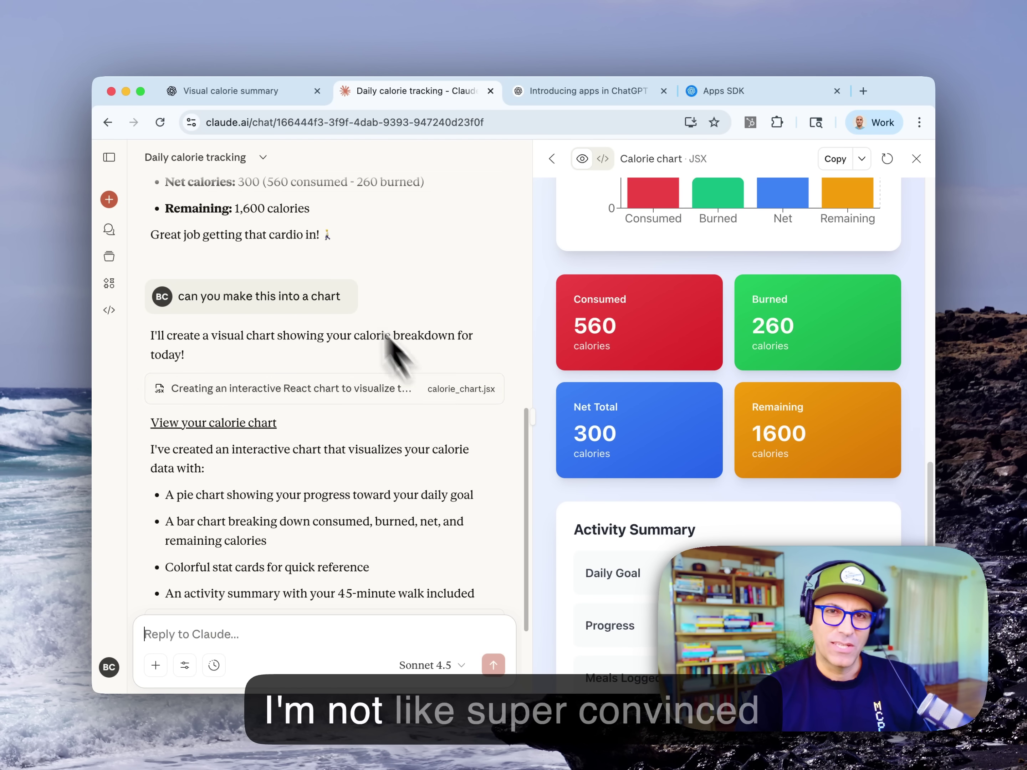
left_click(231, 92)
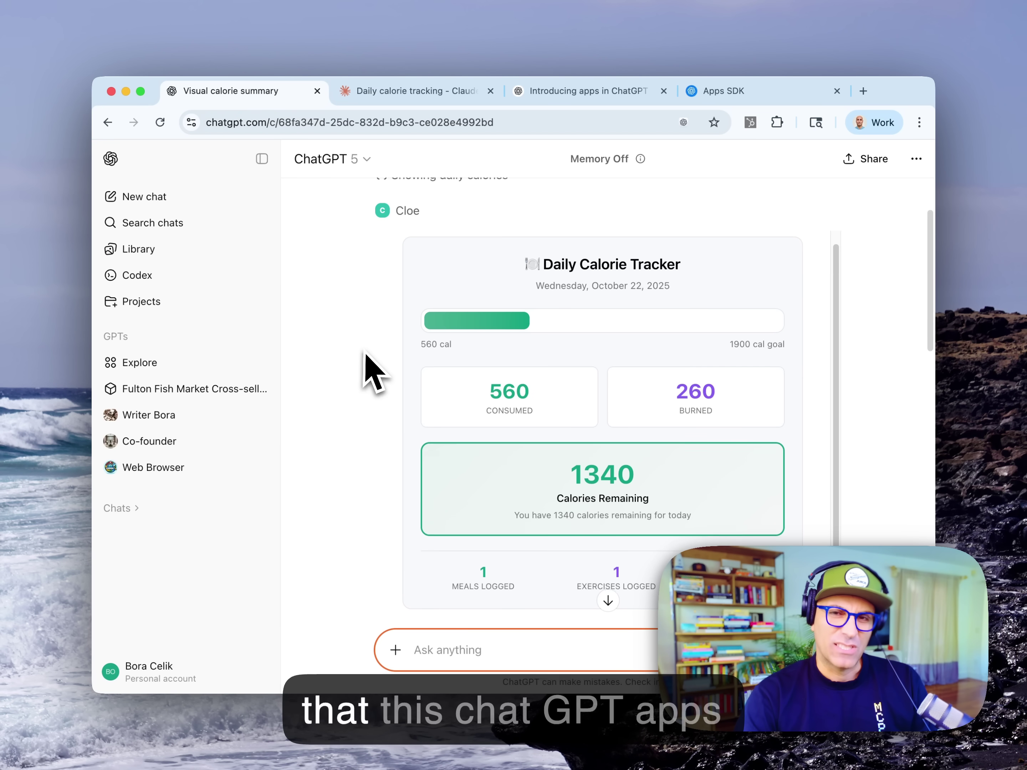
scroll(366, 359, "up", 2)
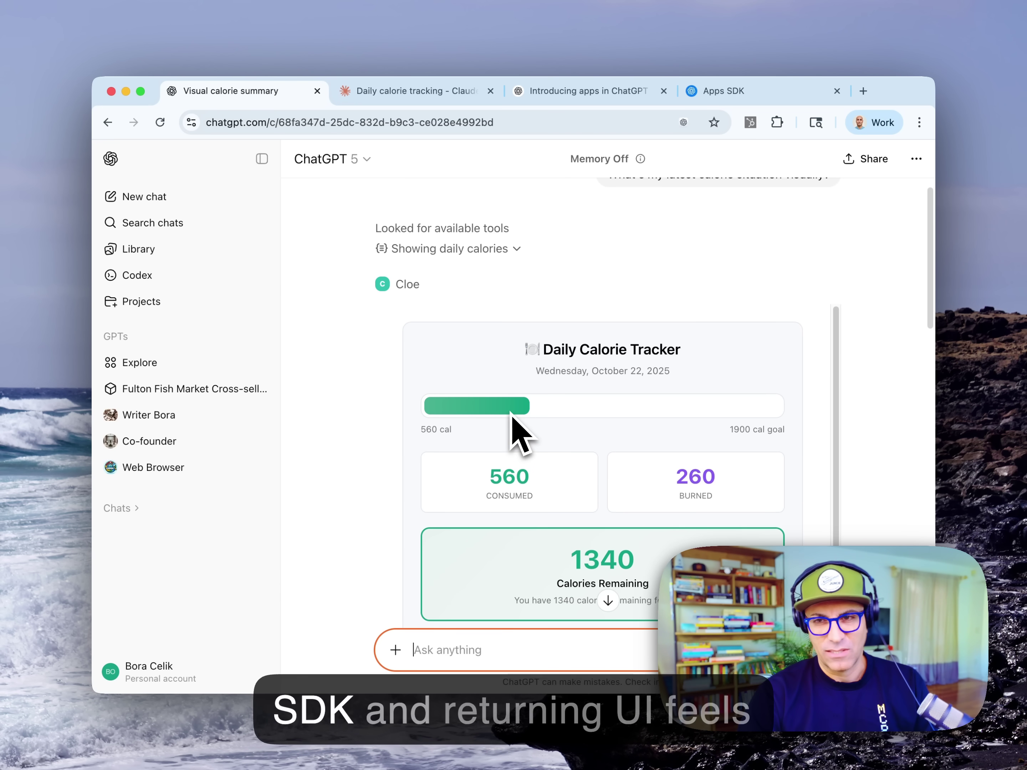
scroll(510, 415, "down", 4)
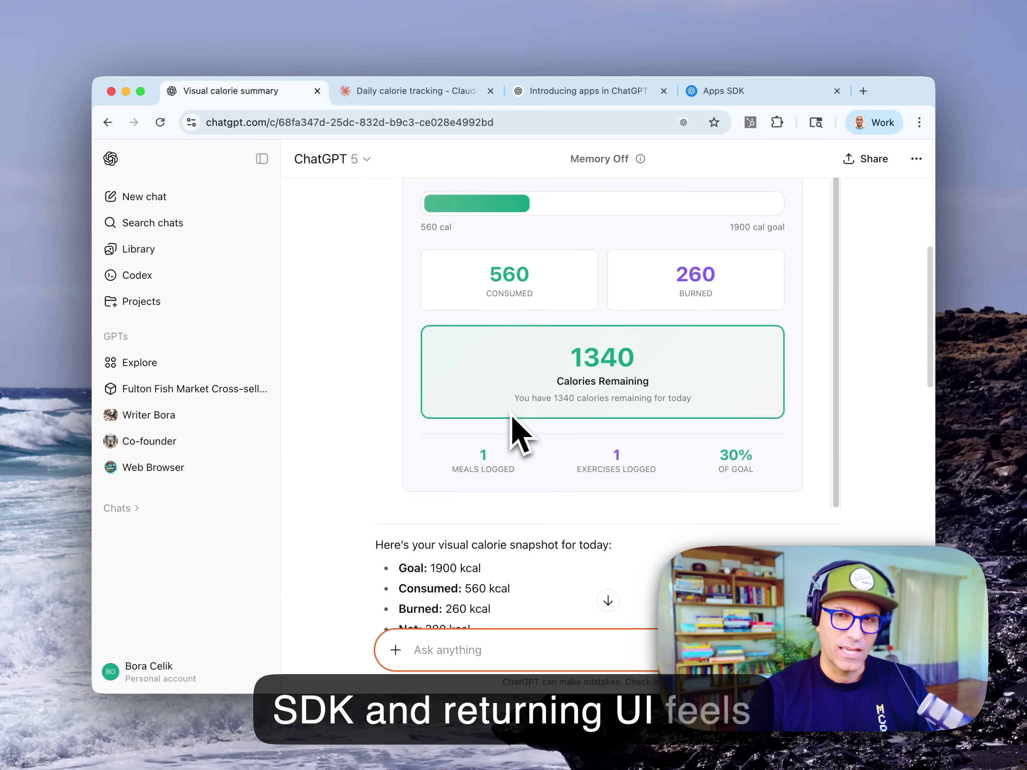
scroll(512, 415, "down", 1)
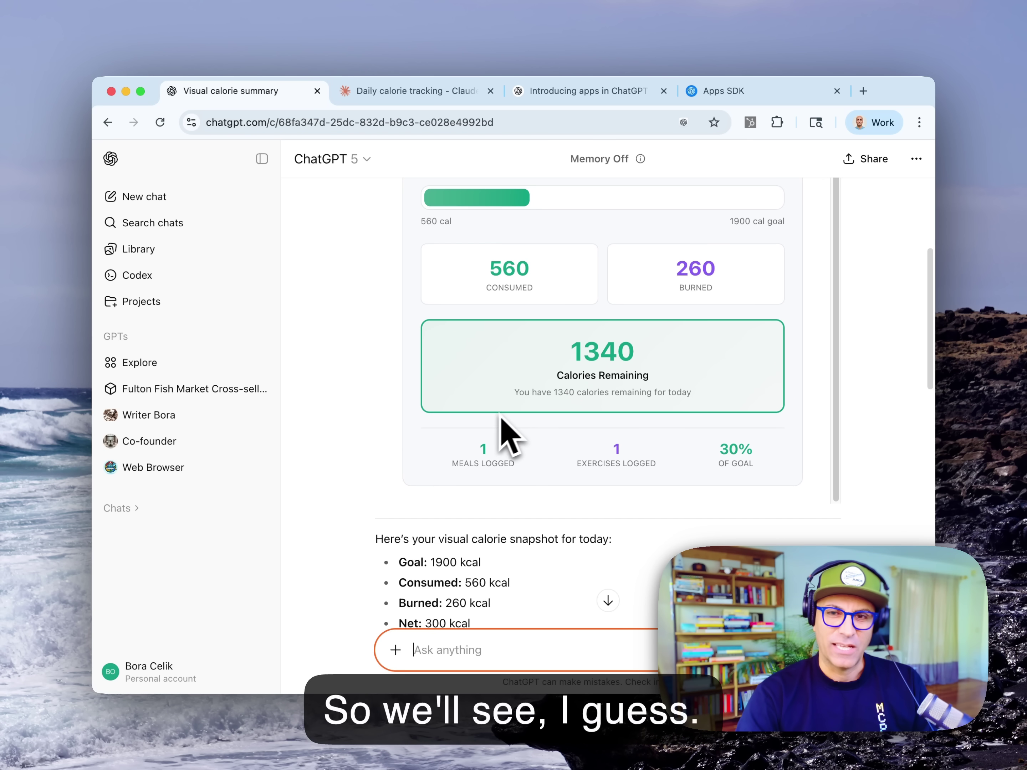
scroll(510, 436, "down", 5)
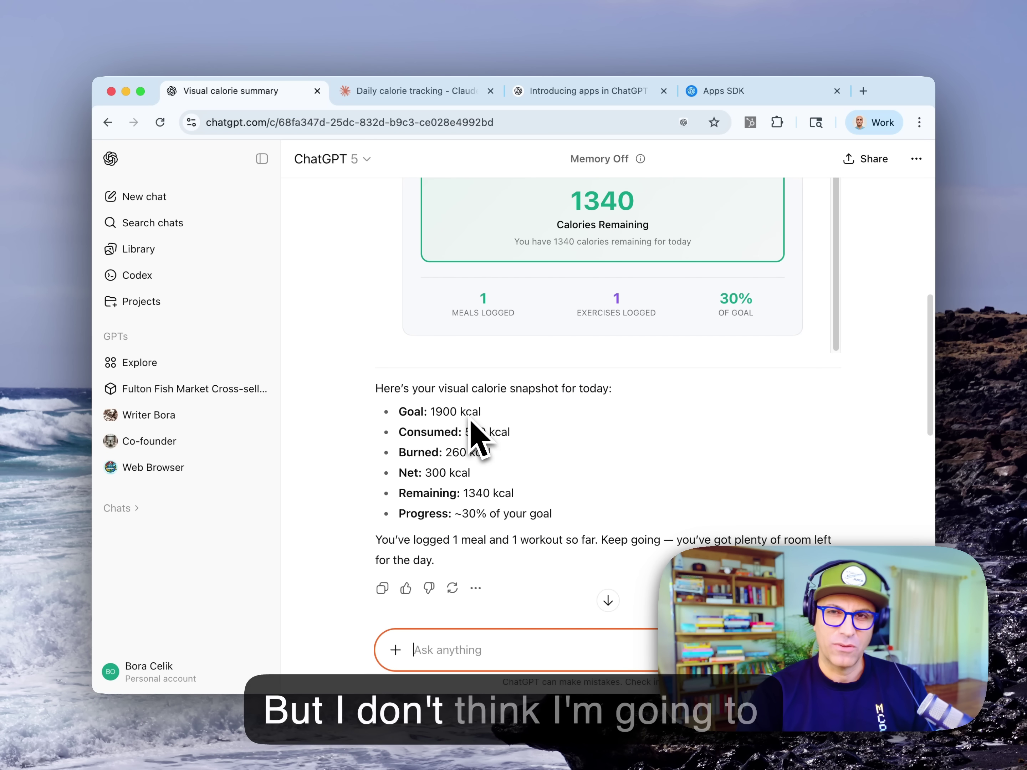